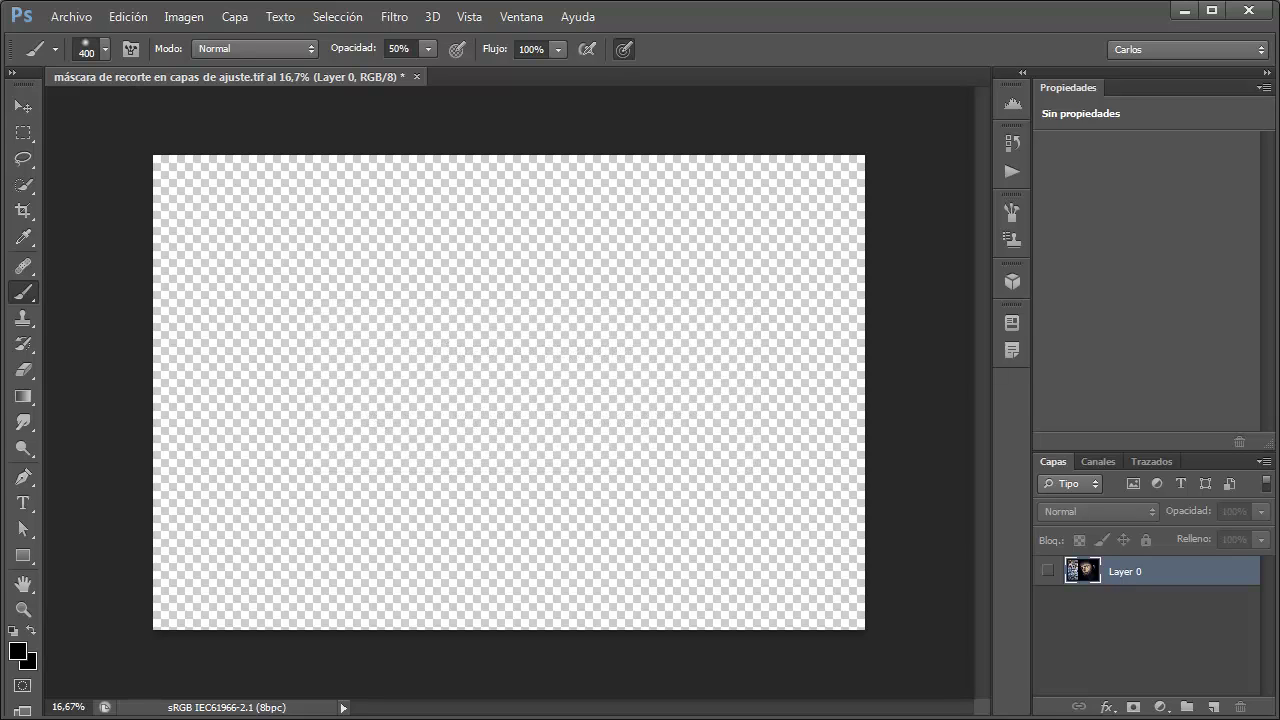
Step: Make Layer 0 visible so the dark portrait by the stone wall shows on the canvas
{"action": "left_click", "coordinate": [1048, 572]}
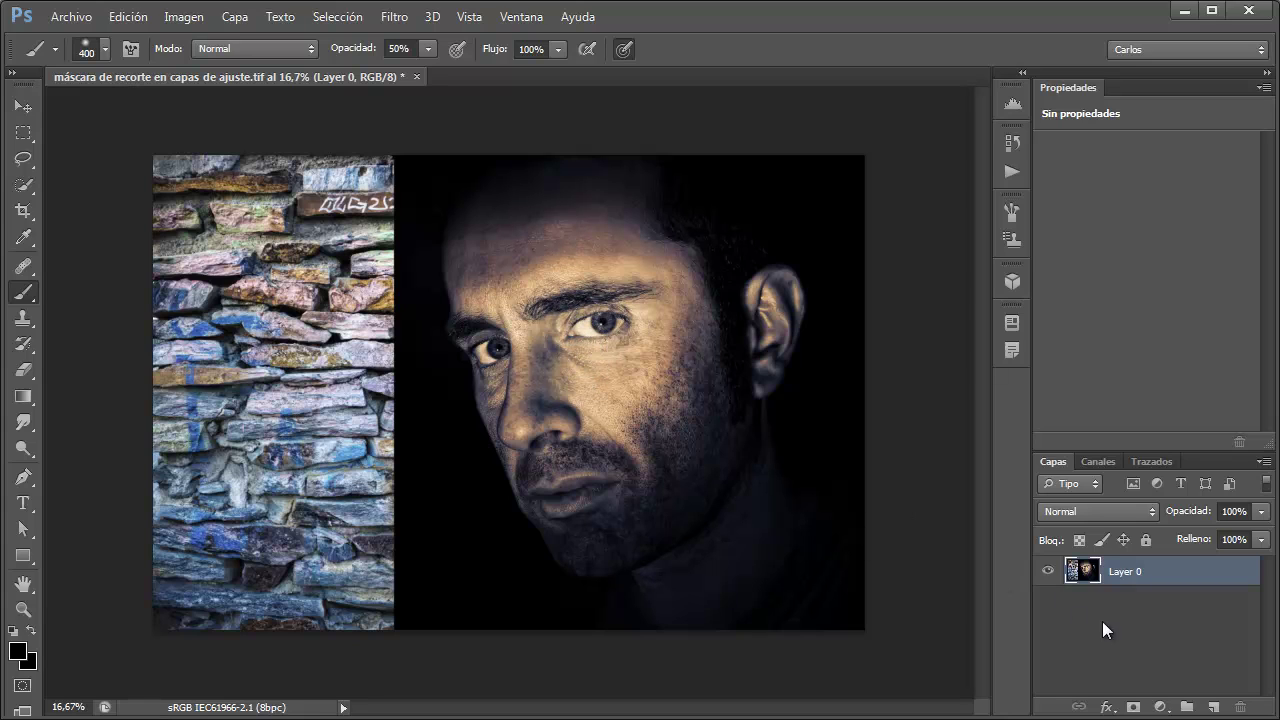
Step: Add a Curves layer with its midpoint pulled down, then invert its mask to black
{"action": "left_click", "coordinate": [1160, 706]}
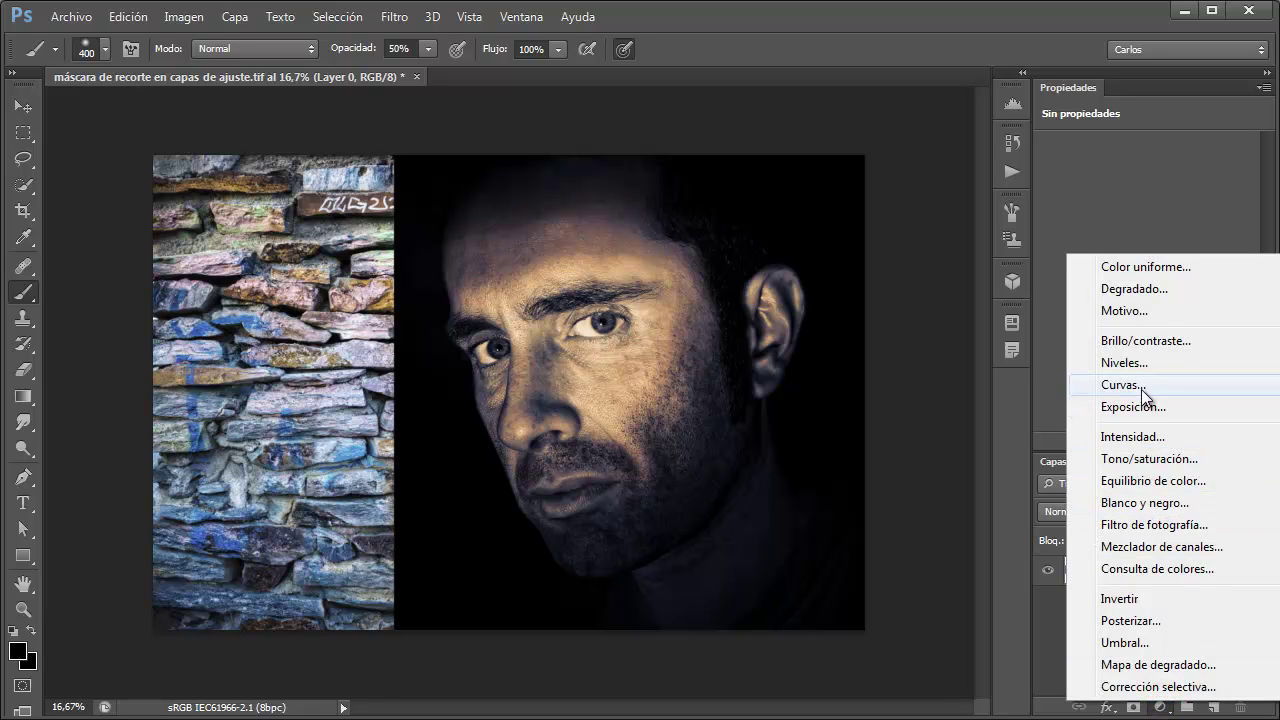
{"action": "left_click", "coordinate": [1121, 385]}
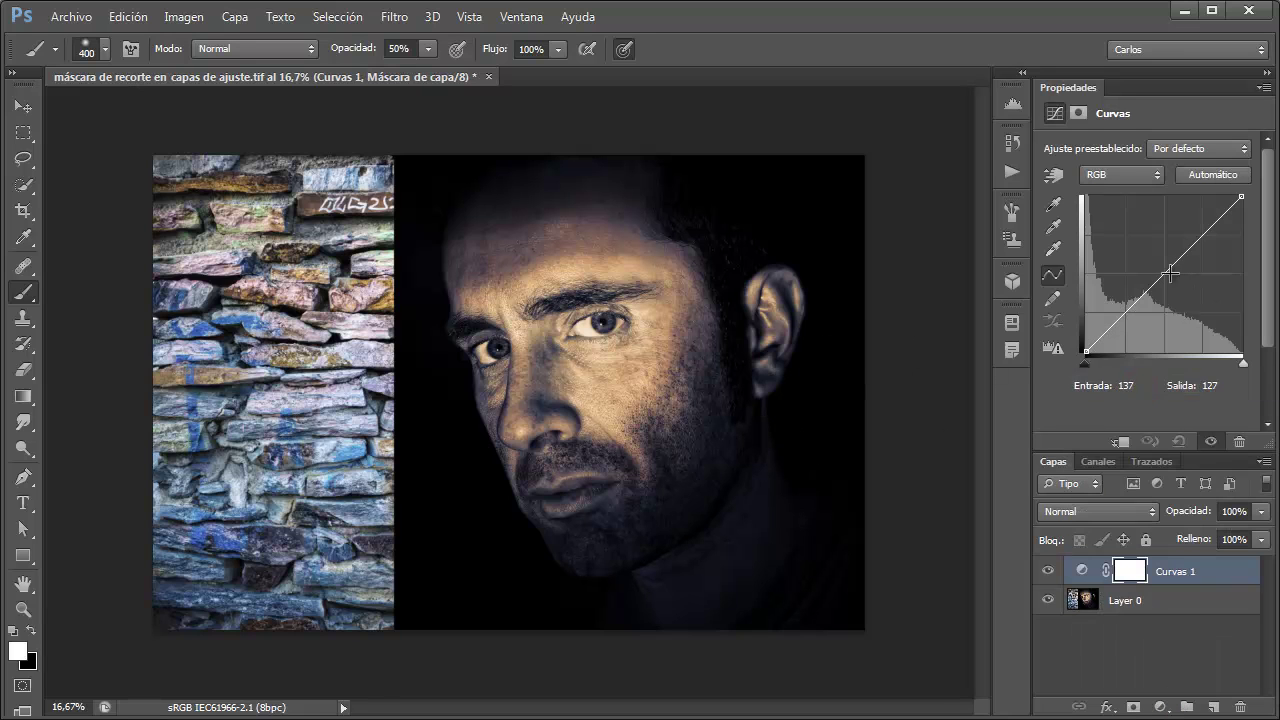
{"action": "left_click_drag", "start_coordinate": [1169, 273], "coordinate": [1184, 295]}
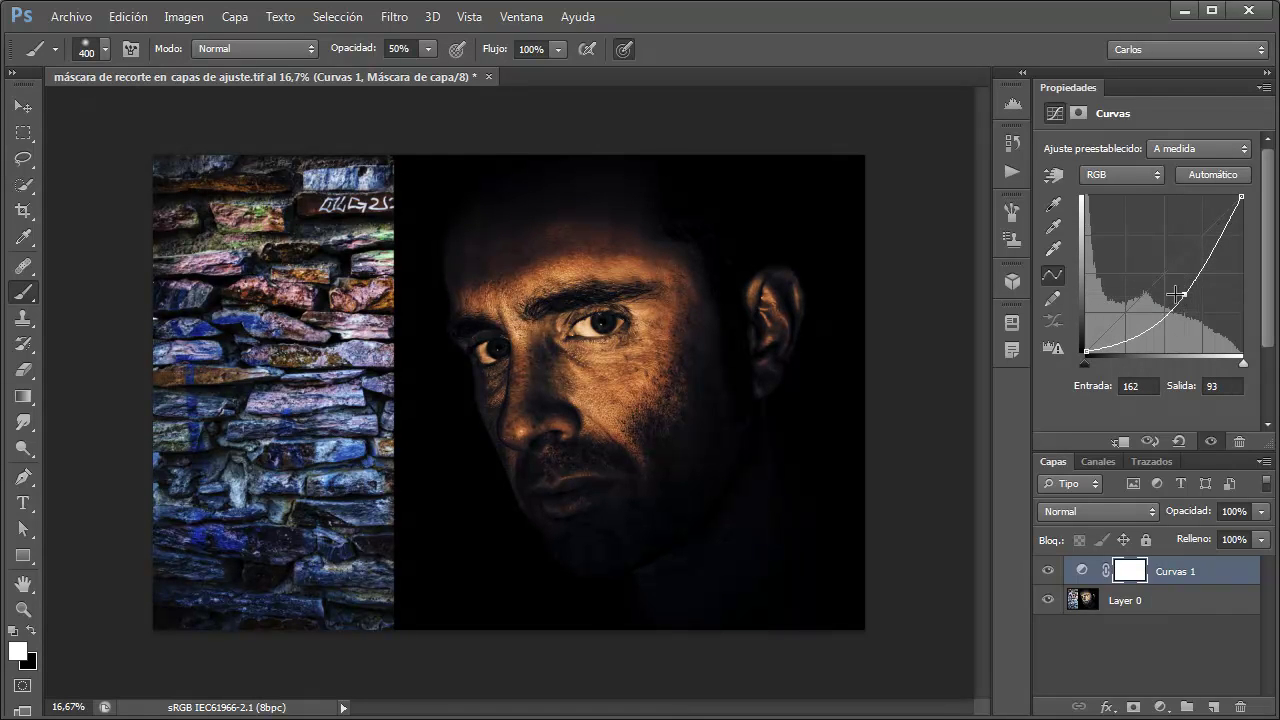
{"action": "left_click", "coordinate": [1131, 571]}
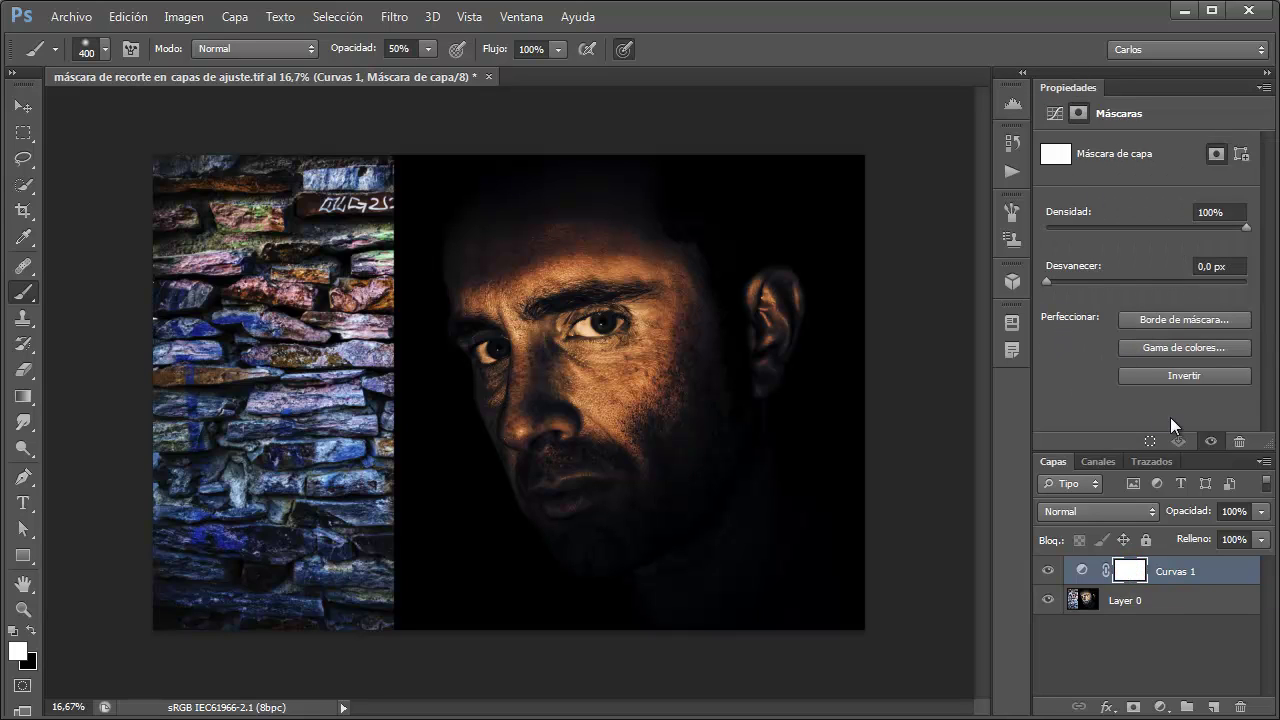
{"action": "left_click", "coordinate": [1183, 377]}
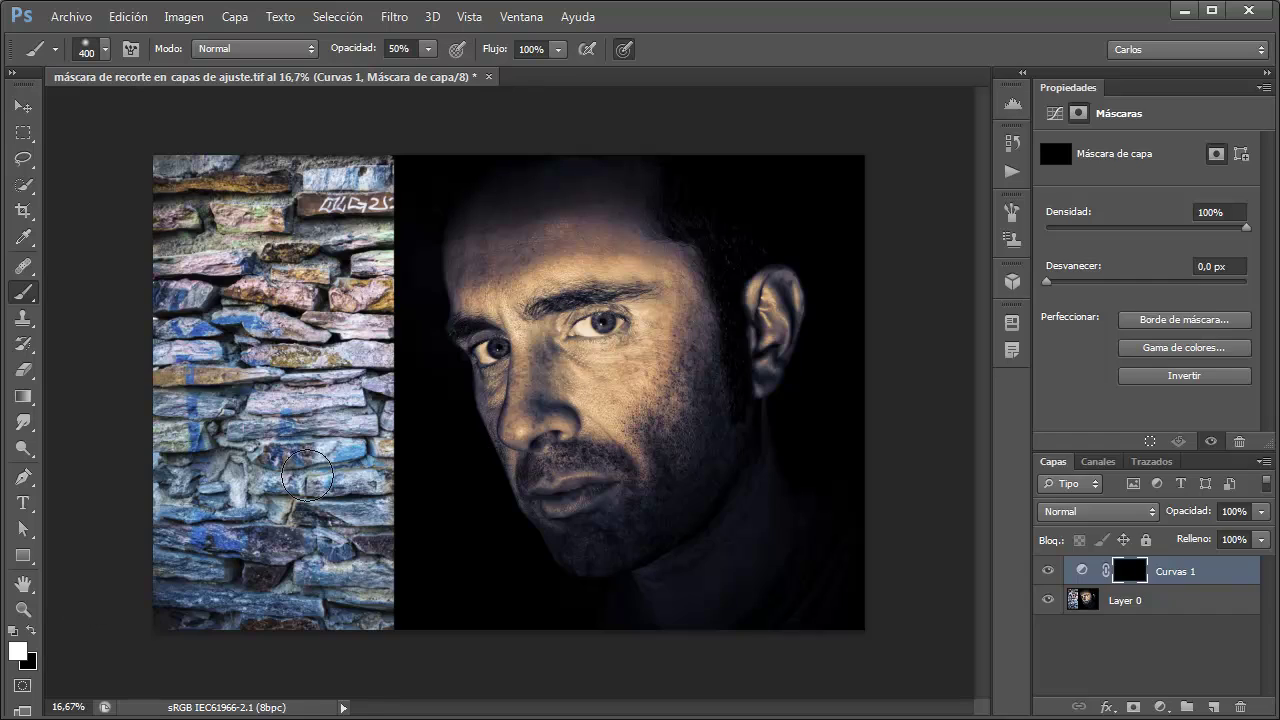
Step: With a soft 400 px brush, paint white on the Curvas 1 mask over cheek, temple, eye and nose bridge
{"action": "right_click", "coordinate": [314, 470]}
{"action": "left_click", "coordinate": [812, 40]}
{"action": "left_click_drag", "start_coordinate": [615, 390], "coordinate": [655, 350]}
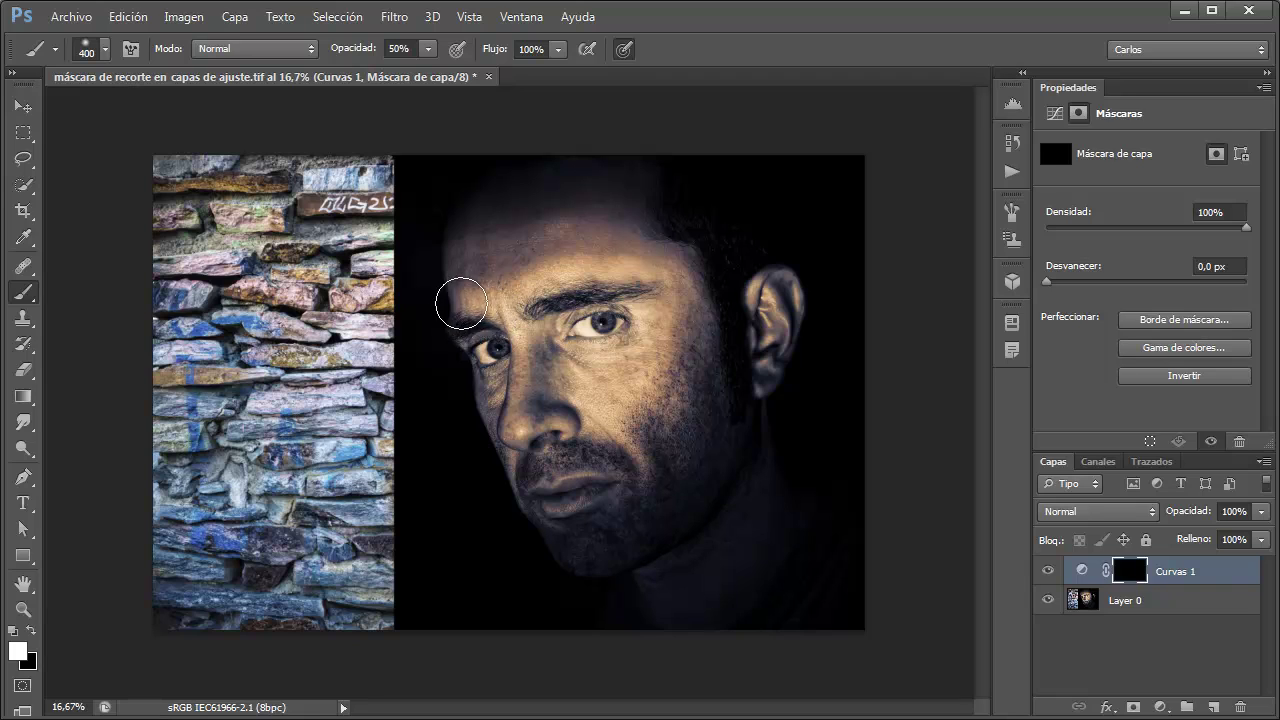
{"action": "mouse_move", "coordinate": [457, 300]}
{"action": "left_mouse_down"}
{"action": "mouse_move", "coordinate": [644, 279]}
{"action": "mouse_move", "coordinate": [637, 321]}
{"action": "left_mouse_up"}
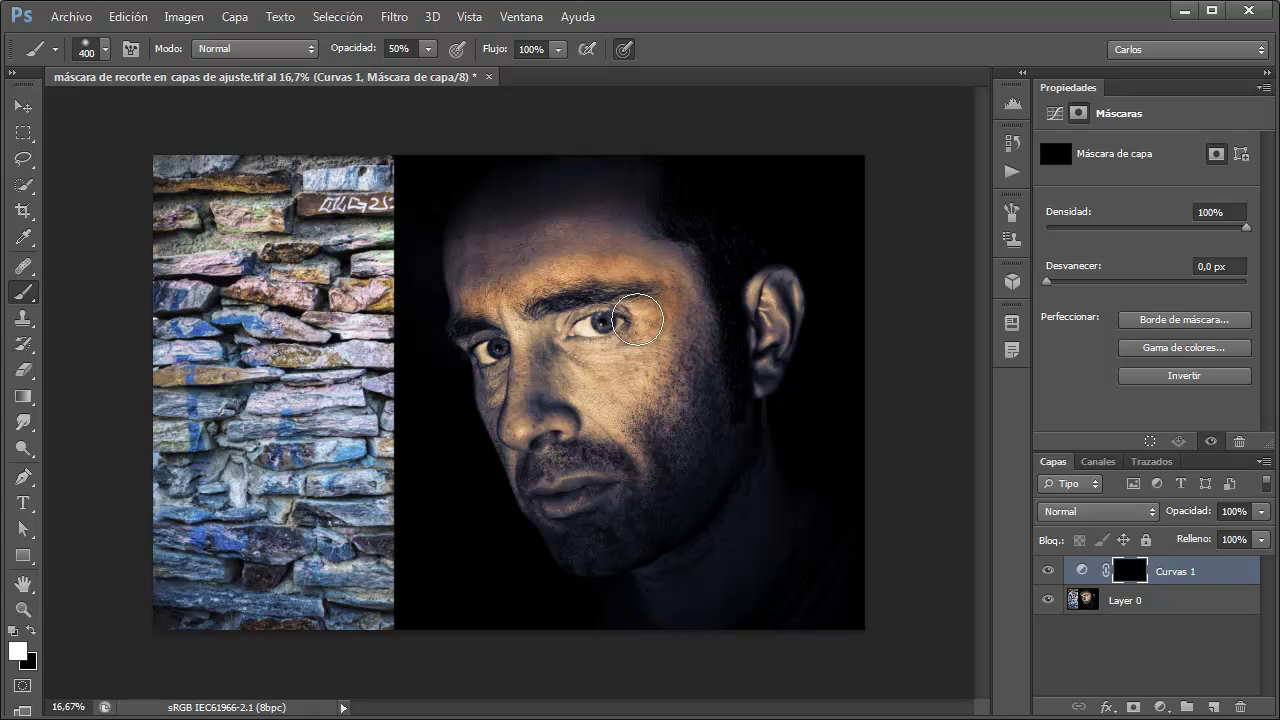
{"action": "mouse_move", "coordinate": [521, 336]}
{"action": "left_mouse_down"}
{"action": "mouse_move", "coordinate": [522, 349]}
{"action": "mouse_move", "coordinate": [585, 327]}
{"action": "left_mouse_up"}
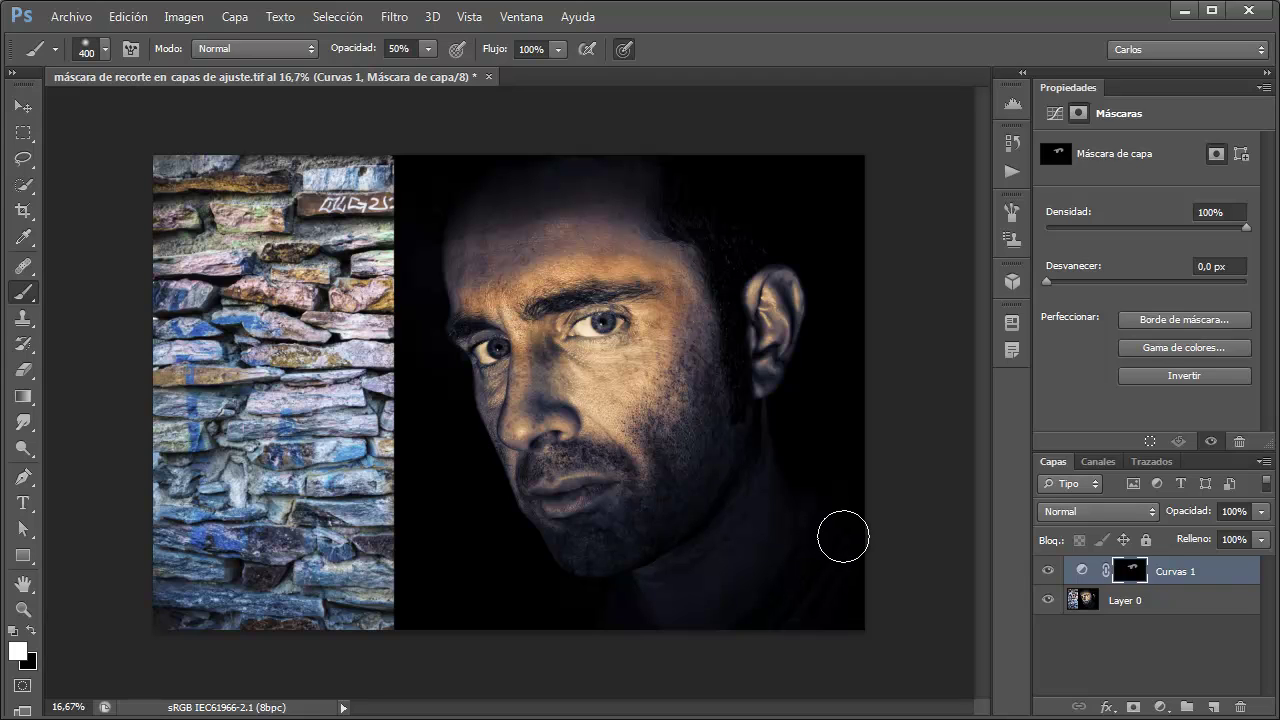
Step: Try the Luminosidad blend mode on Curvas 1, then set it back to Normal
{"action": "left_click", "coordinate": [1046, 512]}
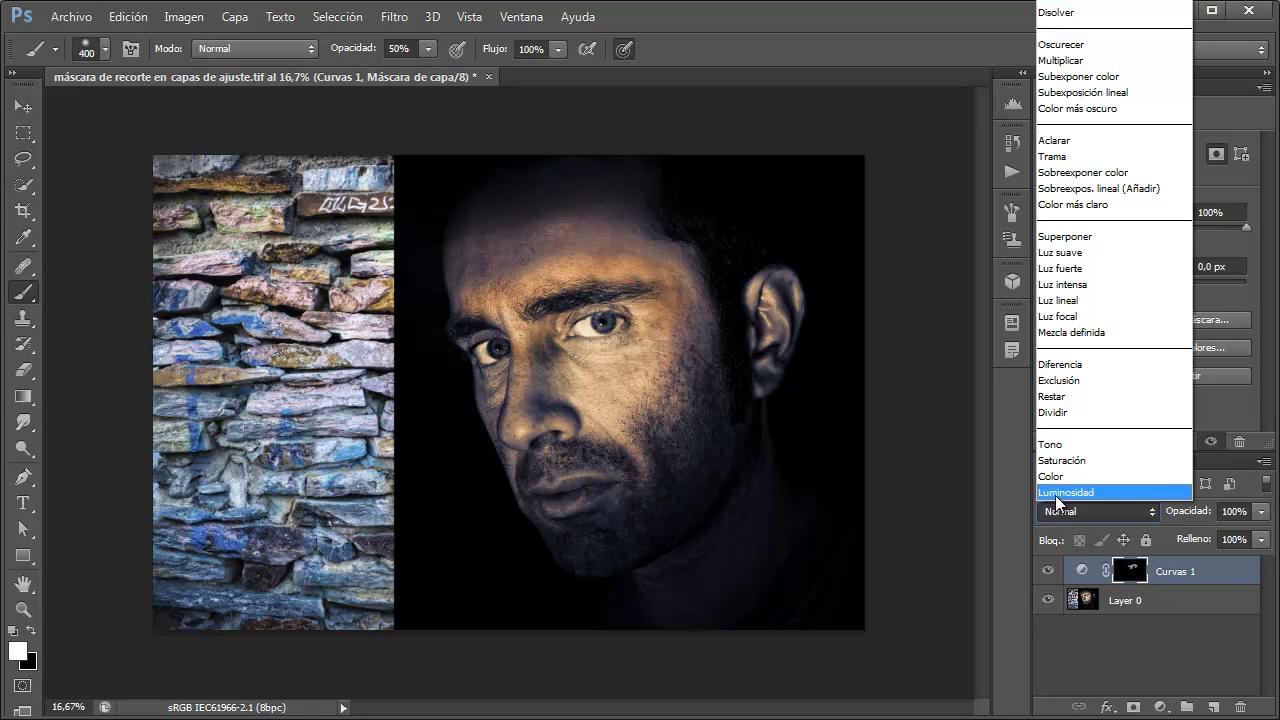
{"action": "left_click", "coordinate": [1056, 492]}
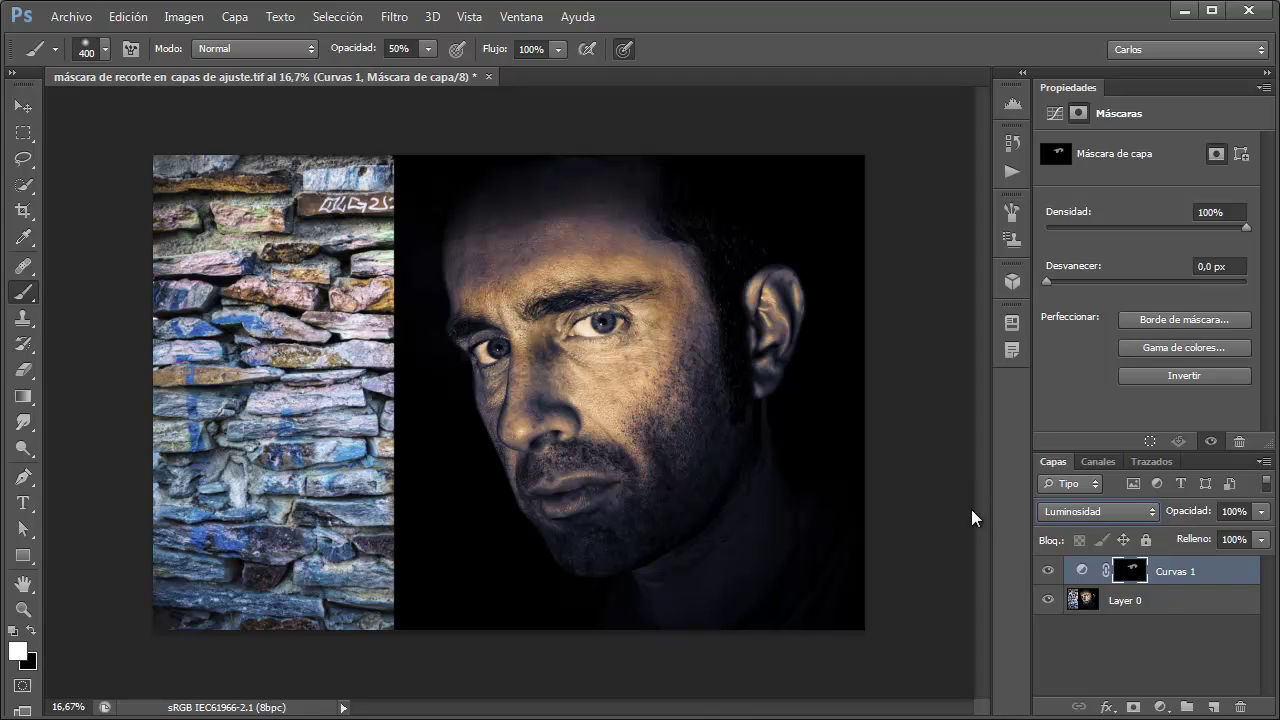
{"action": "left_click", "coordinate": [1047, 514]}
{"action": "left_click", "coordinate": [1070, 8]}
{"action": "left_click", "coordinate": [1160, 707]}
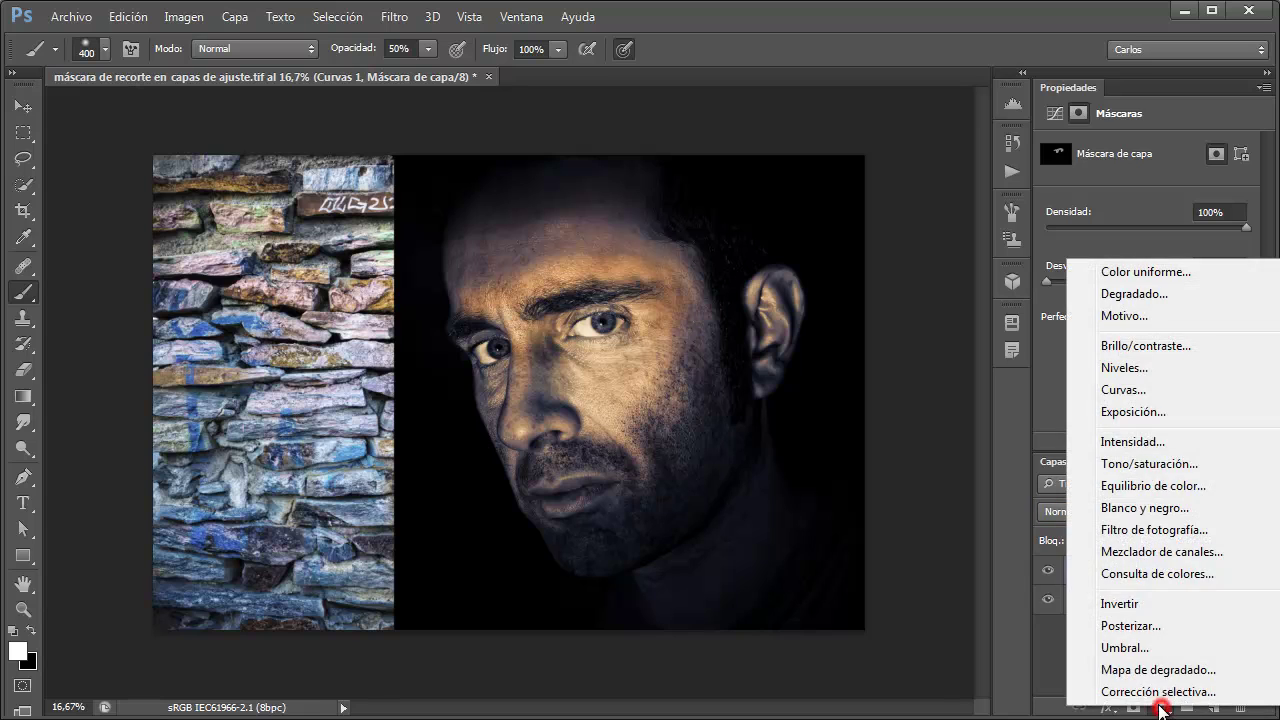
Step: Add a Tono/saturación layer with hue +45, and Alt-drag the Curvas 1 mask onto it
{"action": "left_click", "coordinate": [1127, 465]}
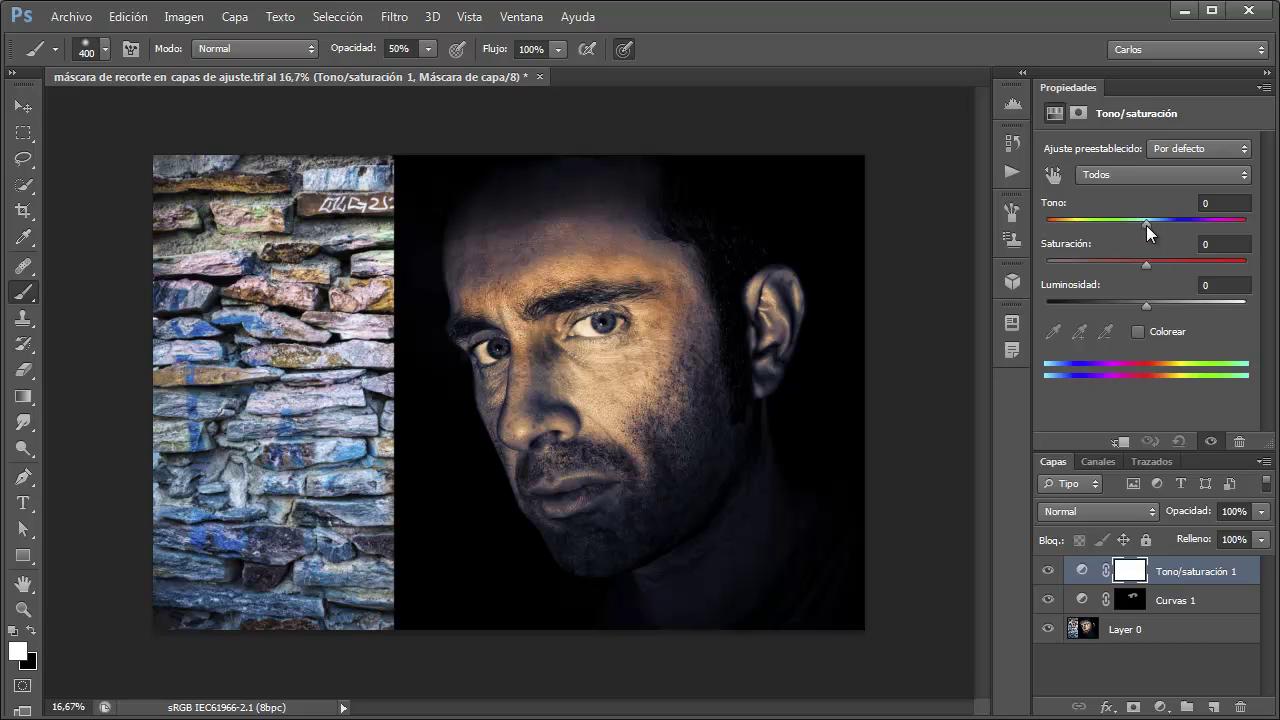
{"action": "left_click_drag", "start_coordinate": [1146, 225], "coordinate": [1189, 226]}
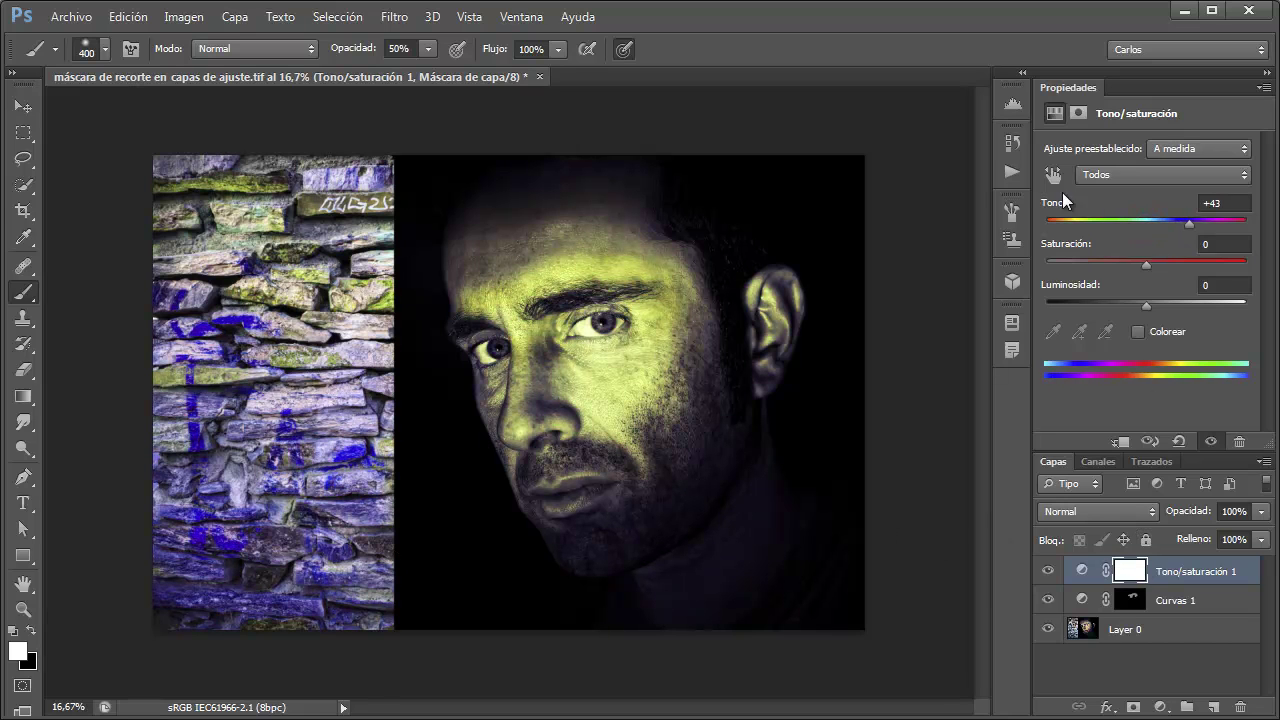
{"action": "mouse_move", "coordinate": [1189, 222]}
{"action": "left_mouse_down"}
{"action": "mouse_move", "coordinate": [1081, 223]}
{"action": "mouse_move", "coordinate": [1191, 227]}
{"action": "left_mouse_up"}
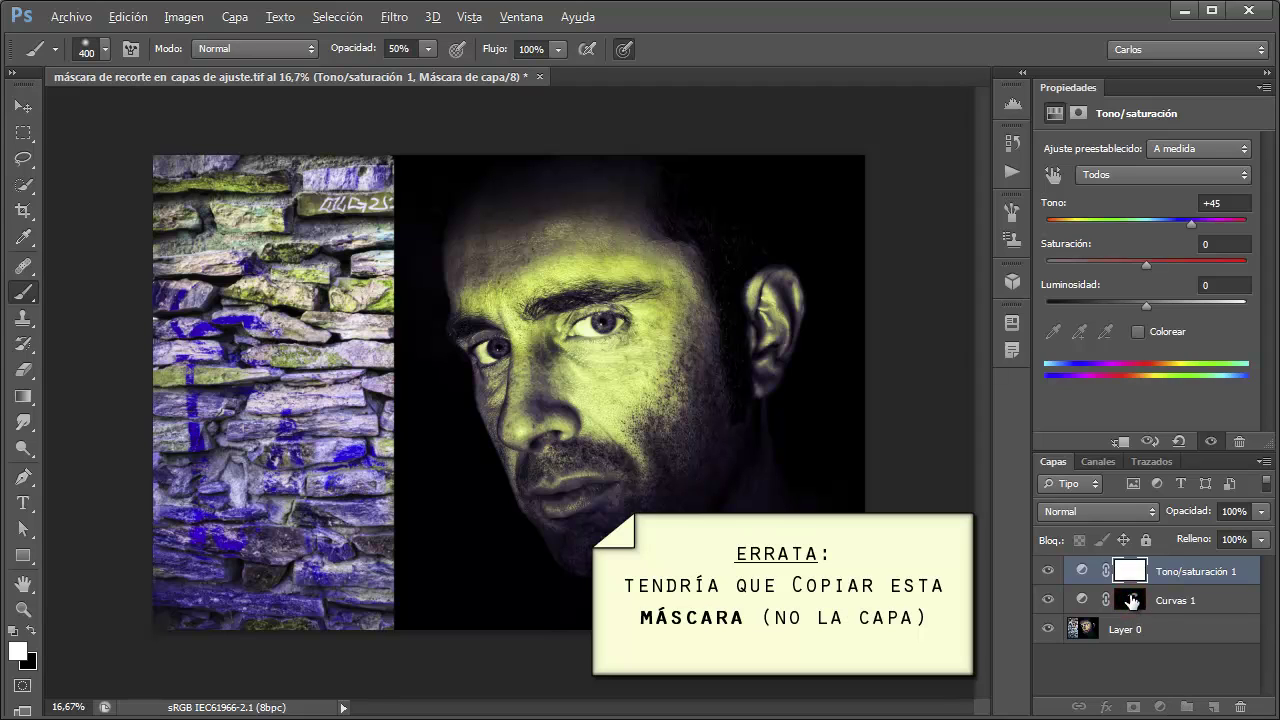
{"action": "left_click_drag", "start_coordinate": [1131, 604], "coordinate": [1134, 575]}
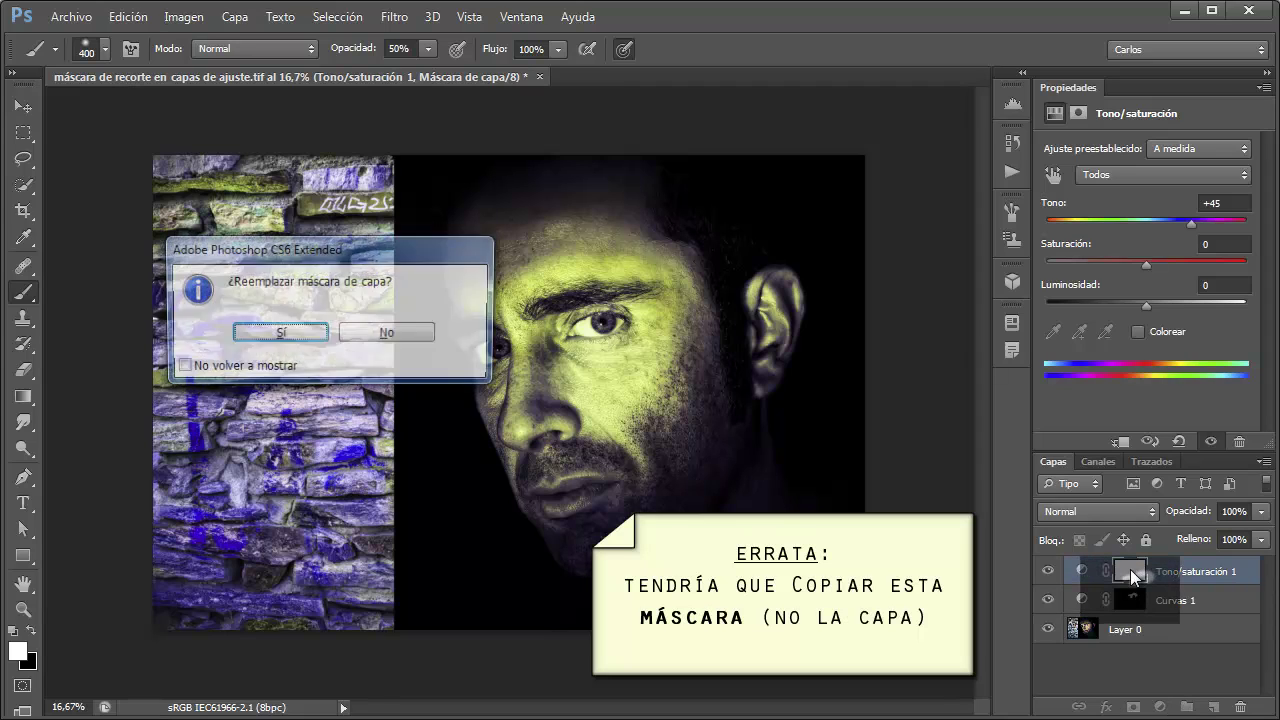
Step: Replace the hue layer's mask with the Curves mask, then set hue −15 and saturation +61
{"action": "left_click", "coordinate": [315, 331]}
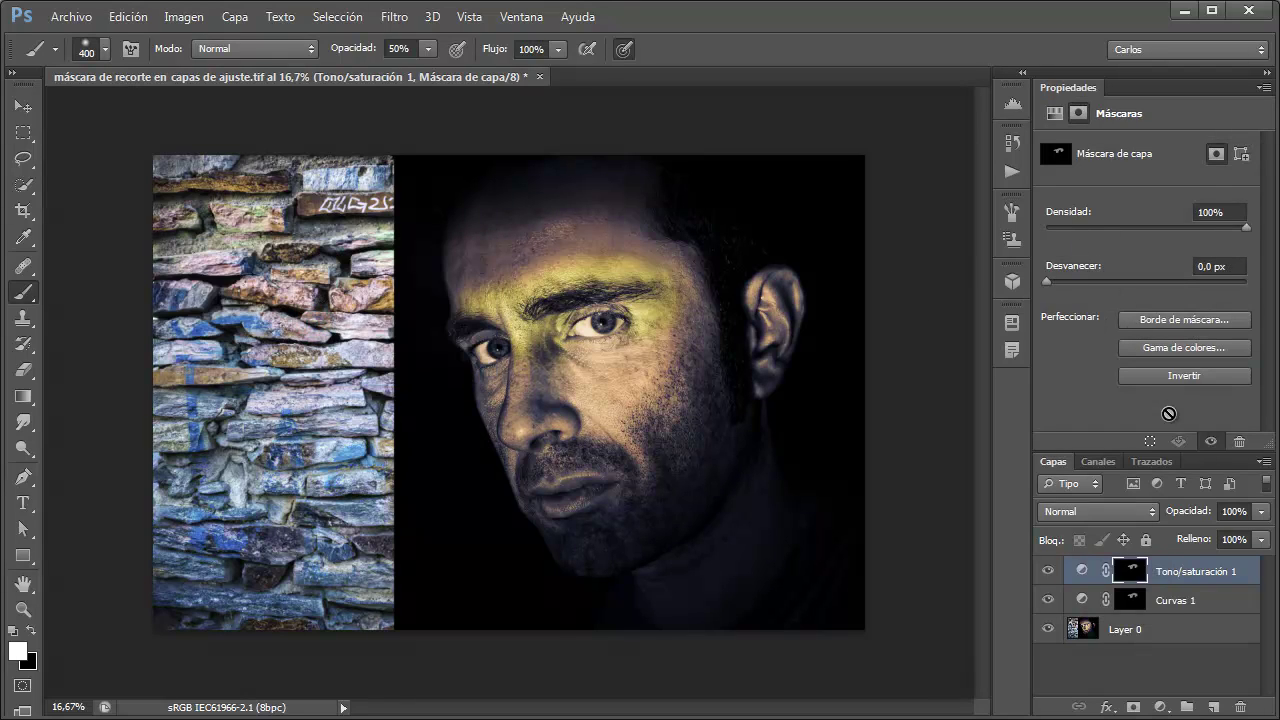
{"action": "left_click", "coordinate": [1082, 573]}
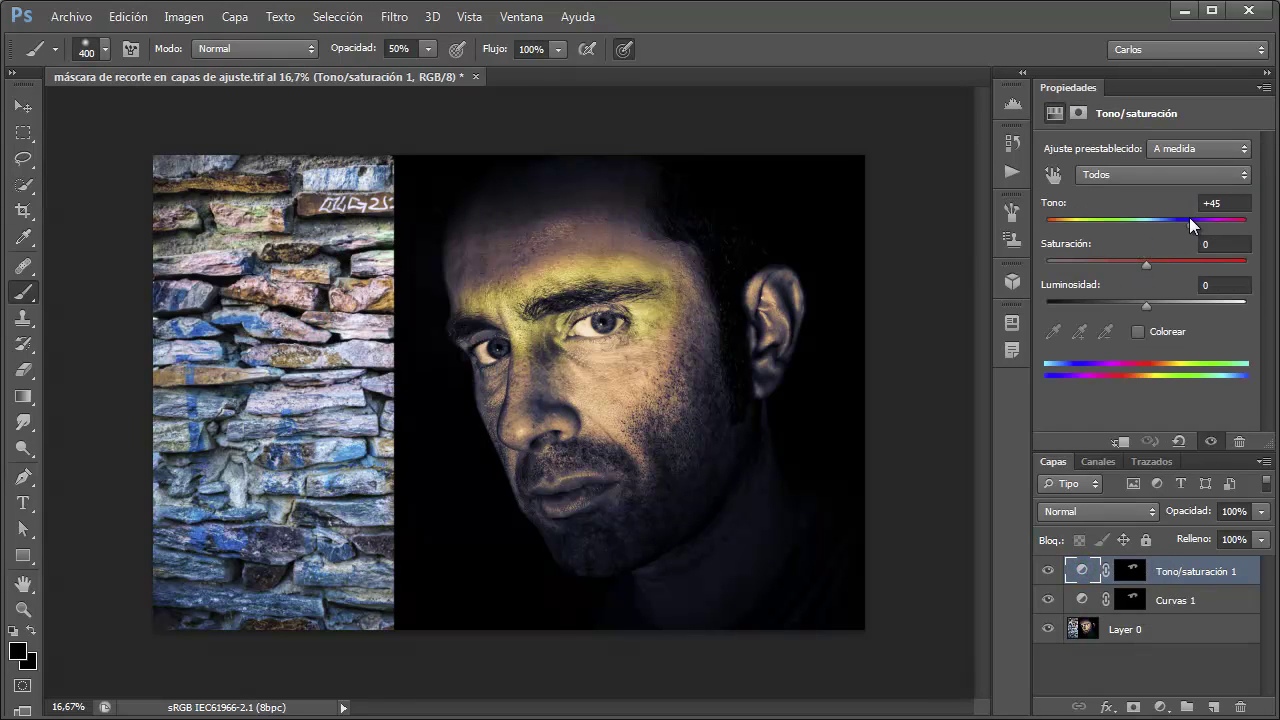
{"action": "mouse_move", "coordinate": [1193, 225]}
{"action": "left_mouse_down"}
{"action": "mouse_move", "coordinate": [1099, 224]}
{"action": "mouse_move", "coordinate": [1204, 224]}
{"action": "mouse_move", "coordinate": [1193, 225]}
{"action": "left_mouse_up"}
{"action": "mouse_move", "coordinate": [1144, 261]}
{"action": "left_mouse_down"}
{"action": "mouse_move", "coordinate": [1214, 264]}
{"action": "mouse_move", "coordinate": [1108, 267]}
{"action": "mouse_move", "coordinate": [1204, 283]}
{"action": "left_mouse_up"}
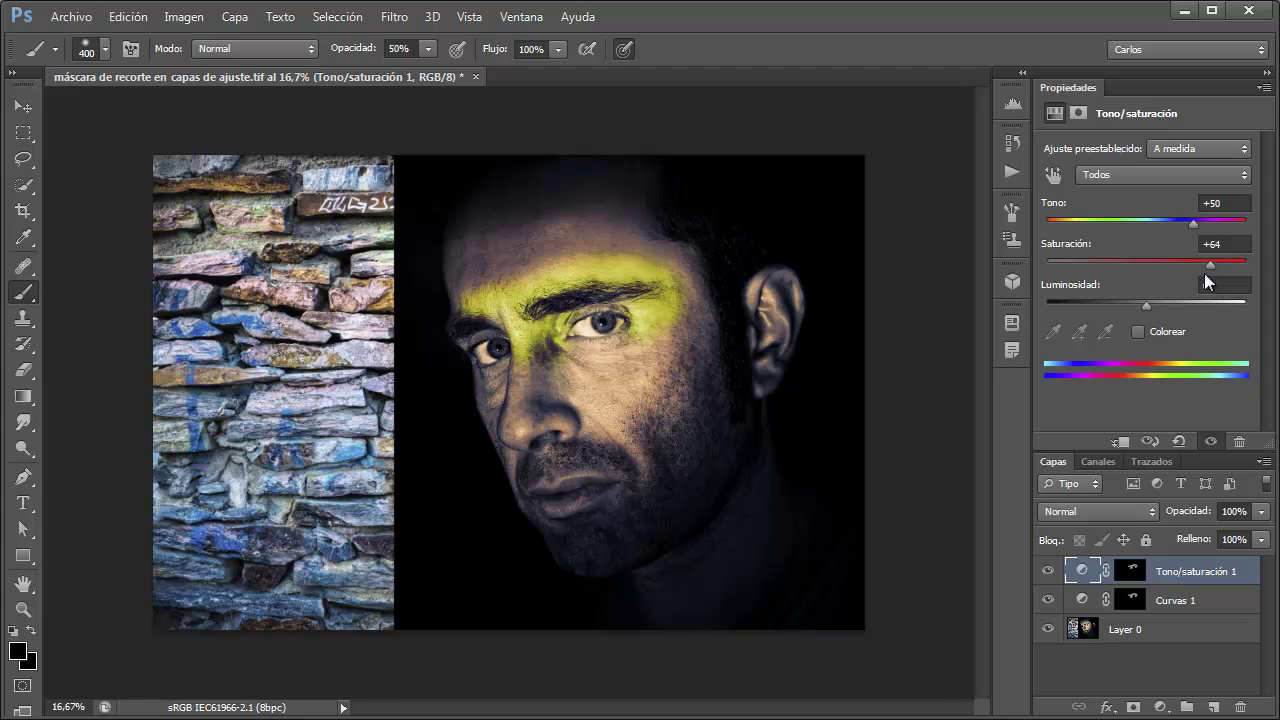
{"action": "left_click_drag", "start_coordinate": [1193, 223], "coordinate": [1132, 224]}
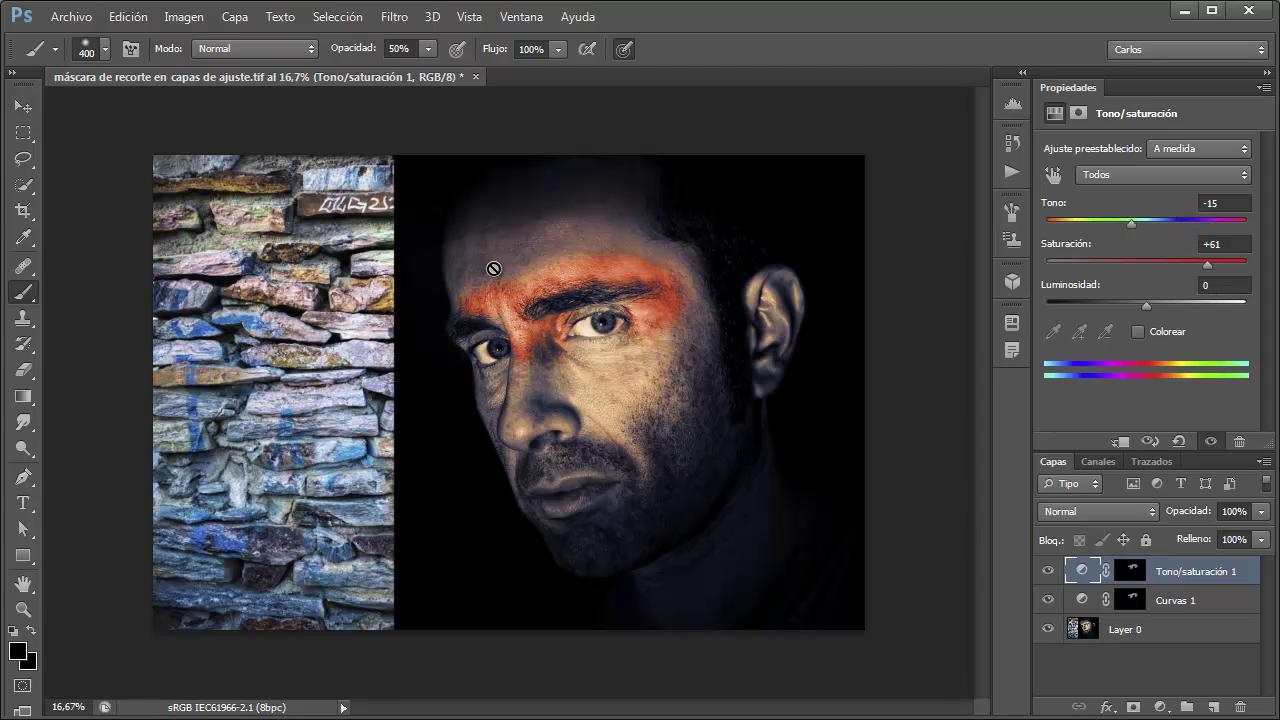
{"action": "left_click", "coordinate": [1131, 599]}
Step: Paint white on the Curvas 1 mask to extend the lightening across the cheek toward the eye
{"action": "key", "text": "x"}
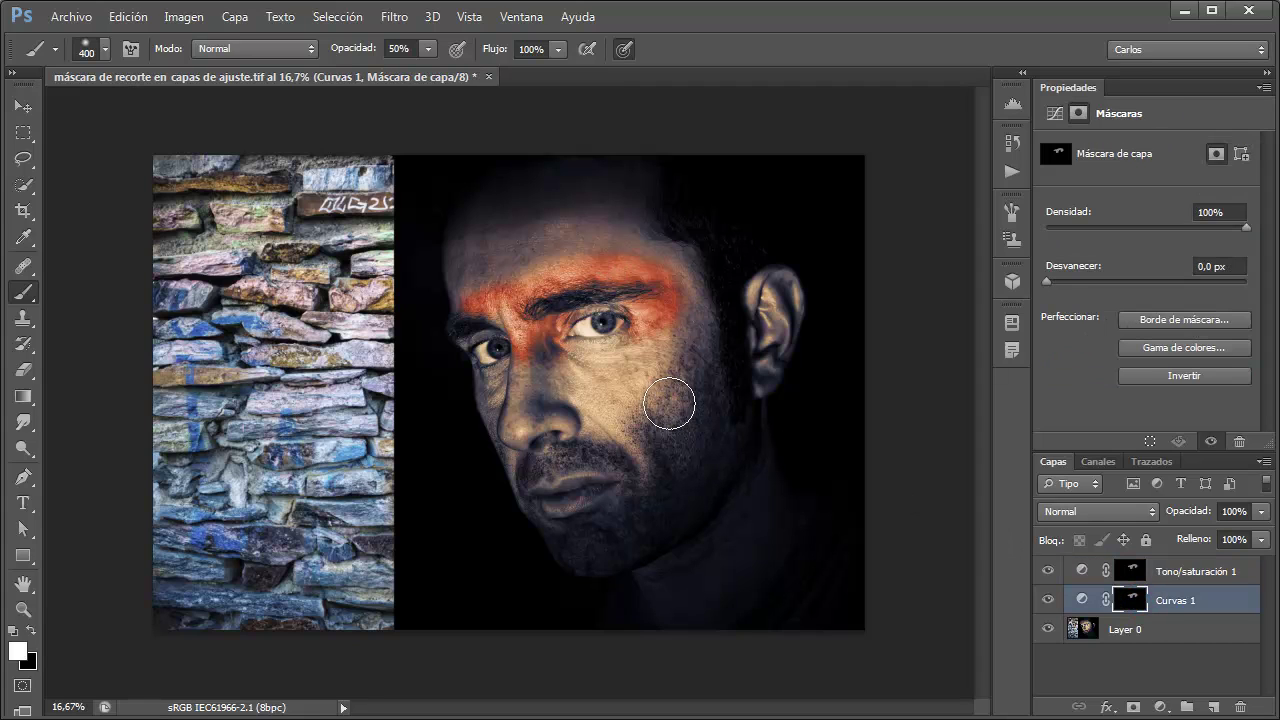
{"action": "mouse_move", "coordinate": [669, 403]}
{"action": "left_mouse_down"}
{"action": "mouse_move", "coordinate": [521, 395]}
{"action": "mouse_move", "coordinate": [527, 380]}
{"action": "left_mouse_up"}
{"action": "mouse_move", "coordinate": [573, 411]}
{"action": "left_mouse_down"}
{"action": "mouse_move", "coordinate": [600, 351]}
{"action": "mouse_move", "coordinate": [629, 340]}
{"action": "mouse_move", "coordinate": [706, 374]}
{"action": "left_mouse_up"}
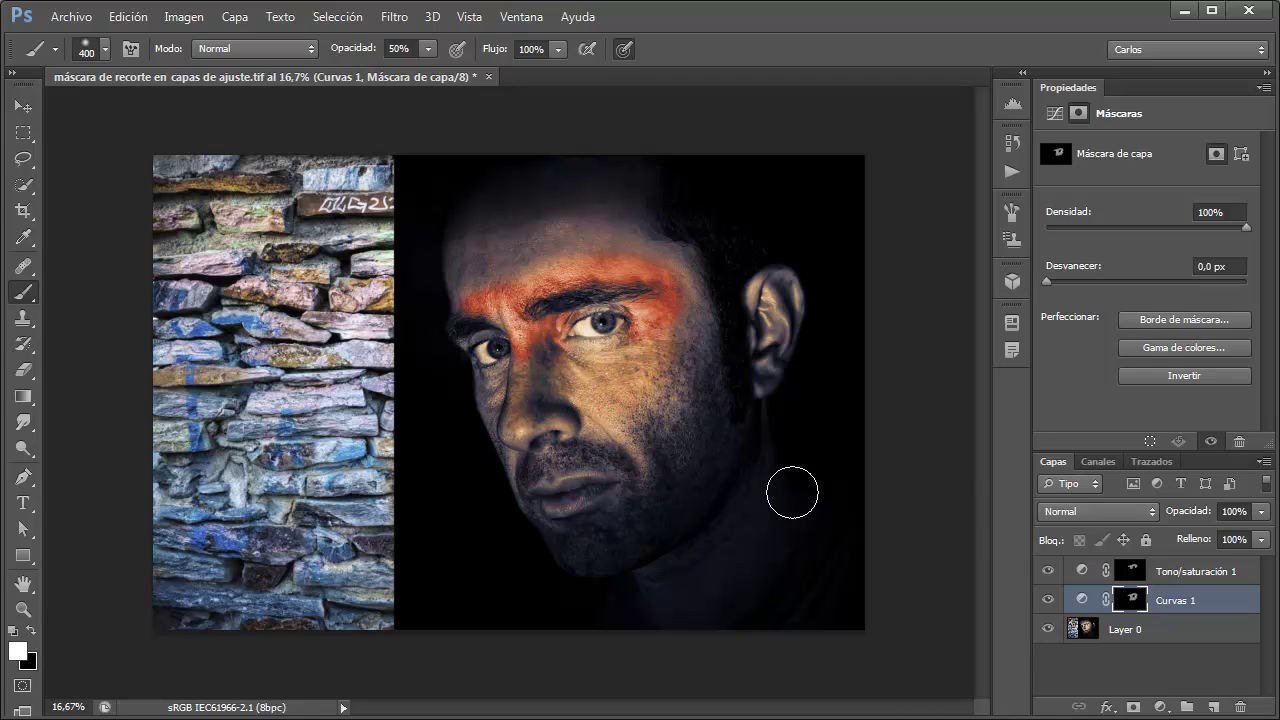
Step: Alt-click the Curves and Hue/Saturation masks to compare them, then return to the full image
{"action": "left_click", "coordinate": [1133, 601], "text": "alt"}
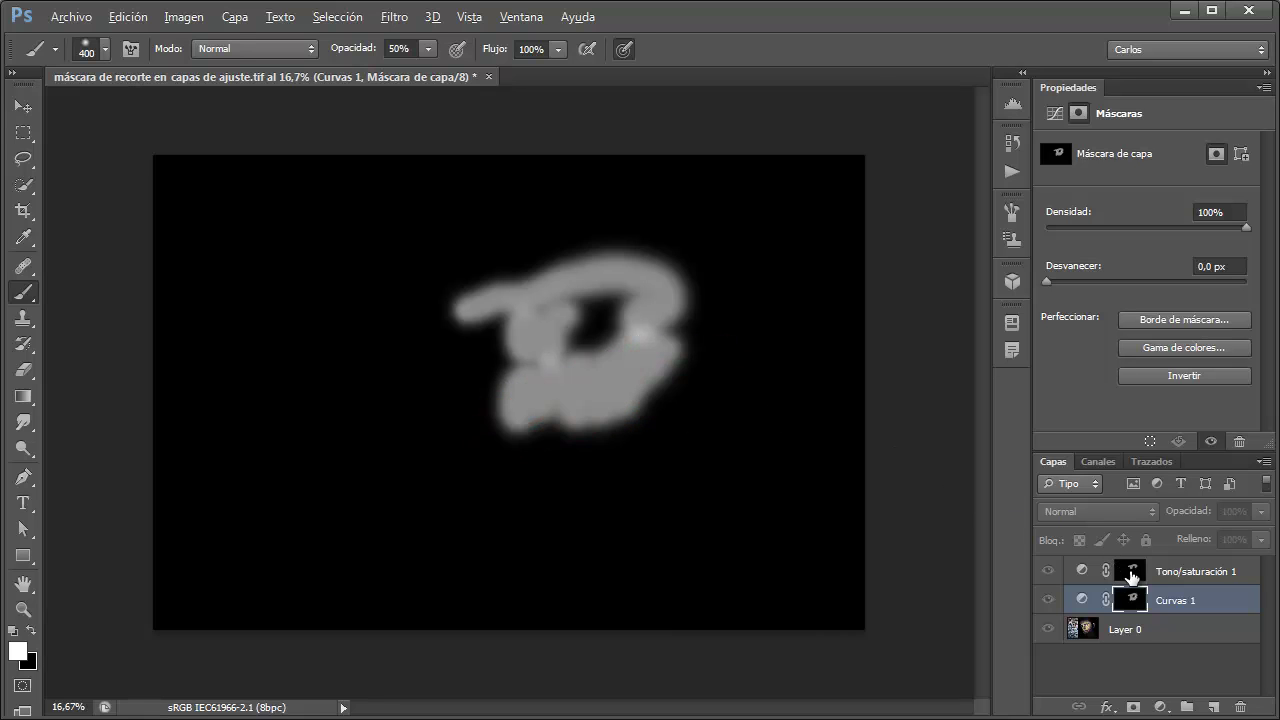
{"action": "left_click", "coordinate": [1132, 572]}
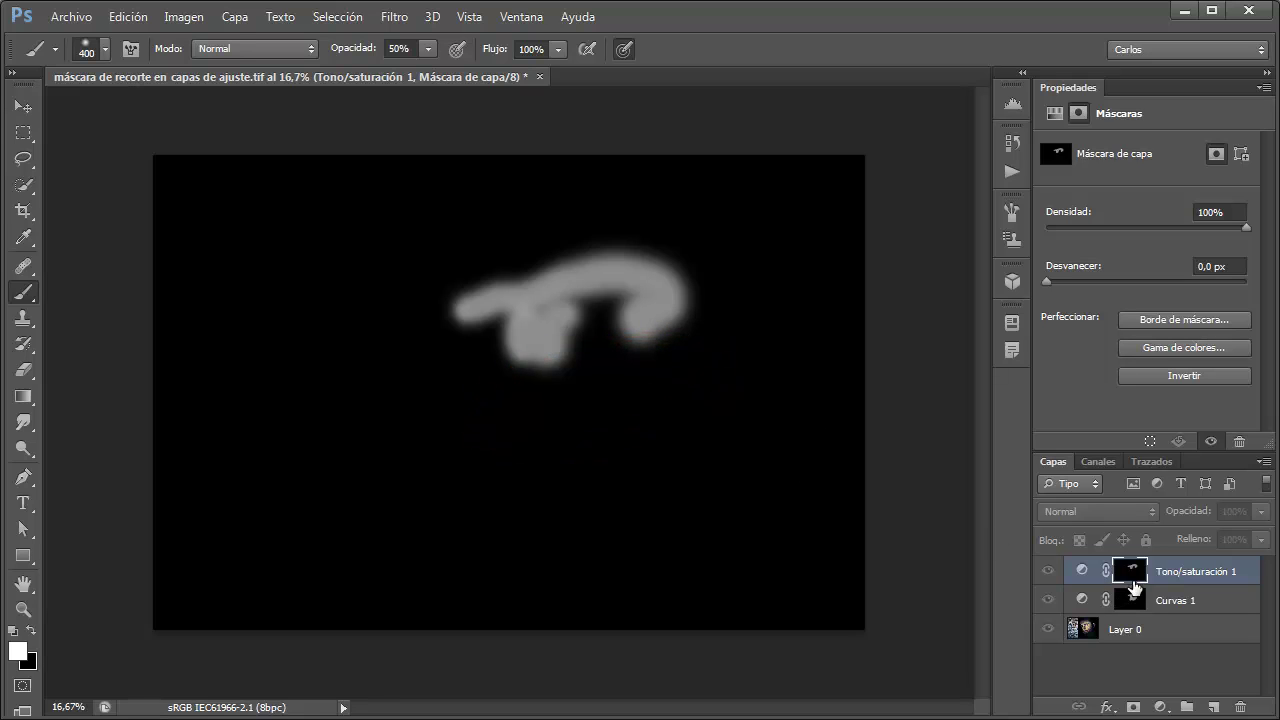
{"action": "left_click", "coordinate": [1132, 578], "text": "alt"}
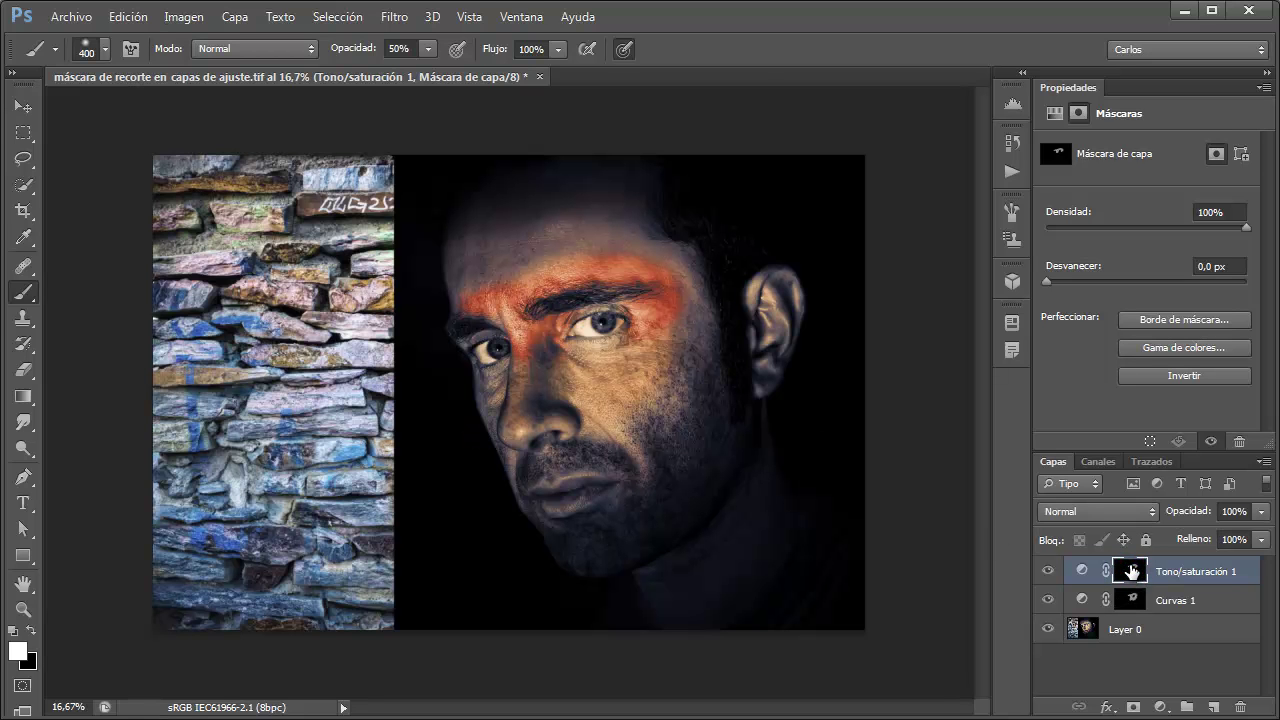
Step: Copy the updated Curvas 1 mask onto Tono/saturación 1, replacing its old mask
{"action": "left_click_drag", "start_coordinate": [1128, 600], "coordinate": [1140, 575]}
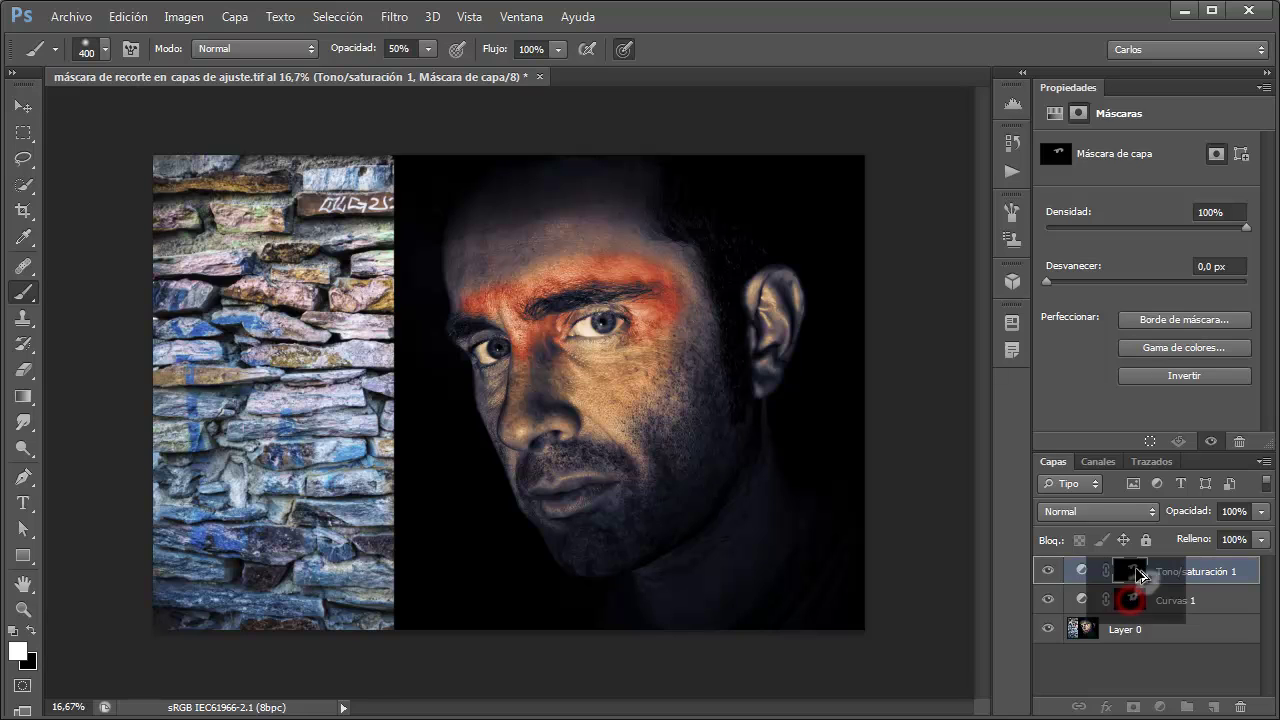
{"action": "left_click", "coordinate": [292, 333]}
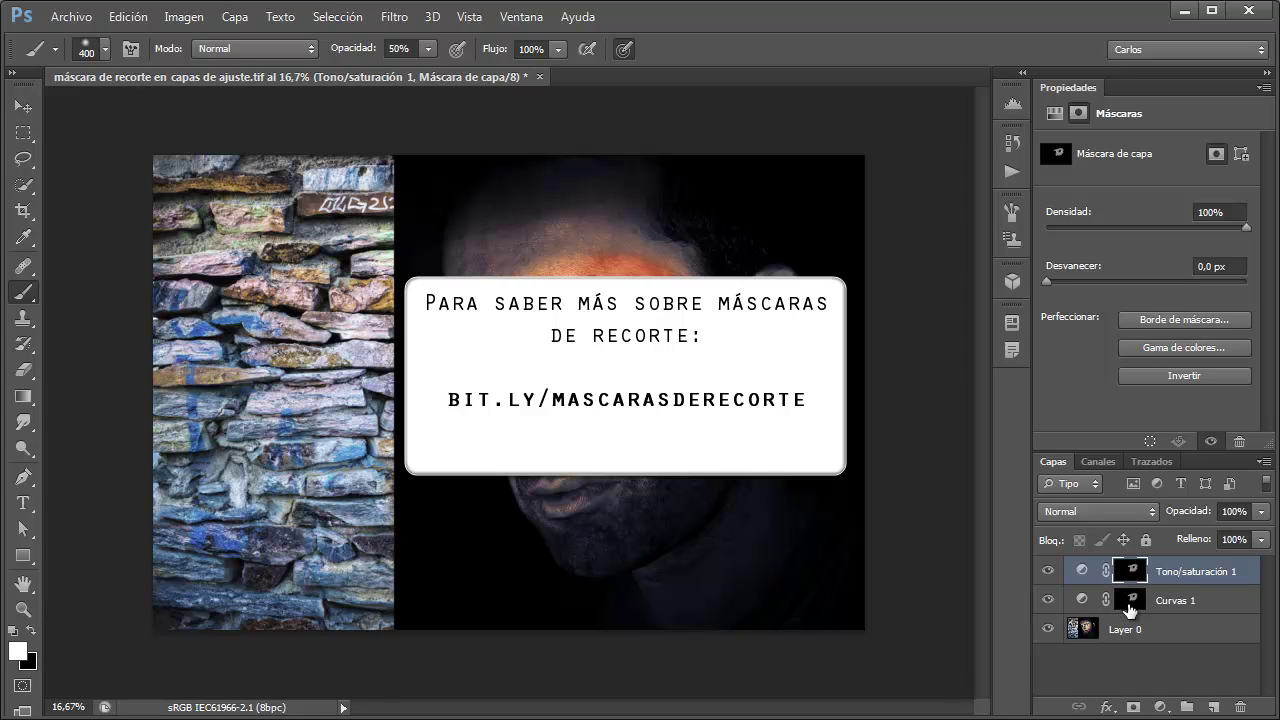
Step: Delete the Tono/saturación 1 mask so the tint covers the whole image, then toggle it to compare
{"action": "left_click_drag", "start_coordinate": [1128, 575], "coordinate": [1240, 710]}
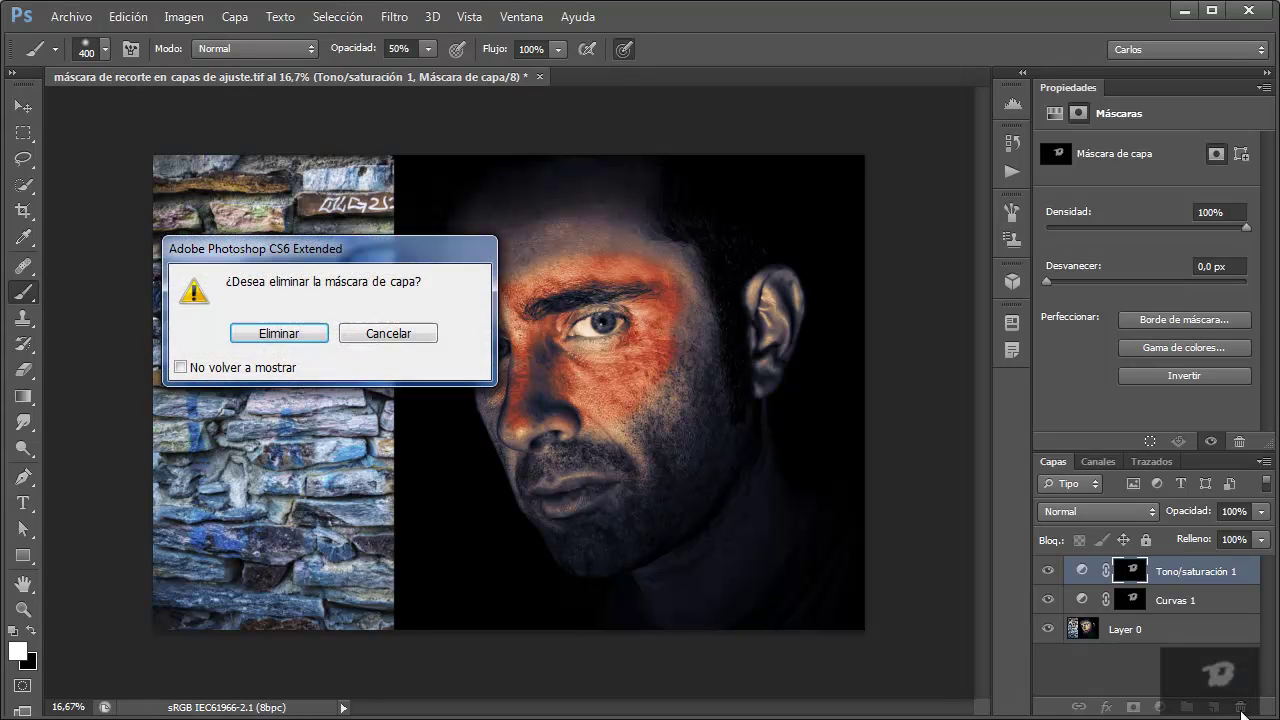
{"action": "left_click", "coordinate": [297, 333]}
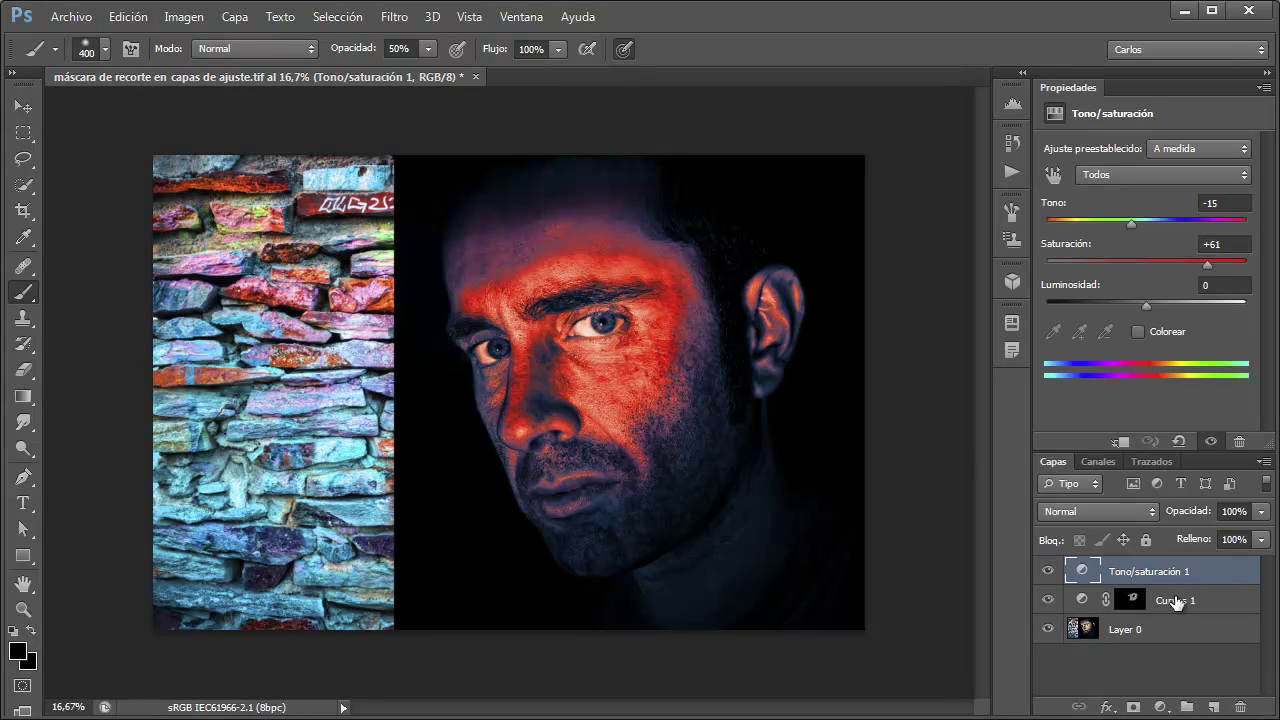
{"action": "left_click", "coordinate": [1047, 572]}
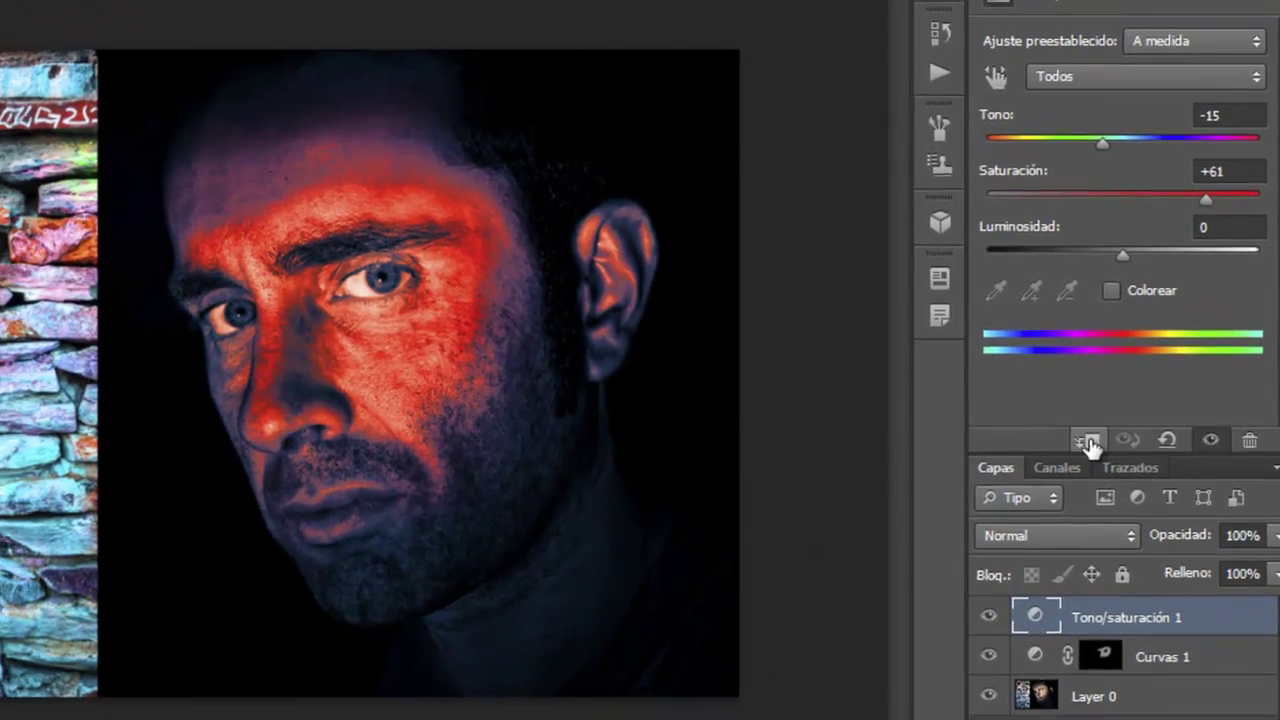
Step: Clip Tono/saturación 1 to Curvas 1 so the orange tint shows only on the lit face
{"action": "left_click", "coordinate": [1089, 441]}
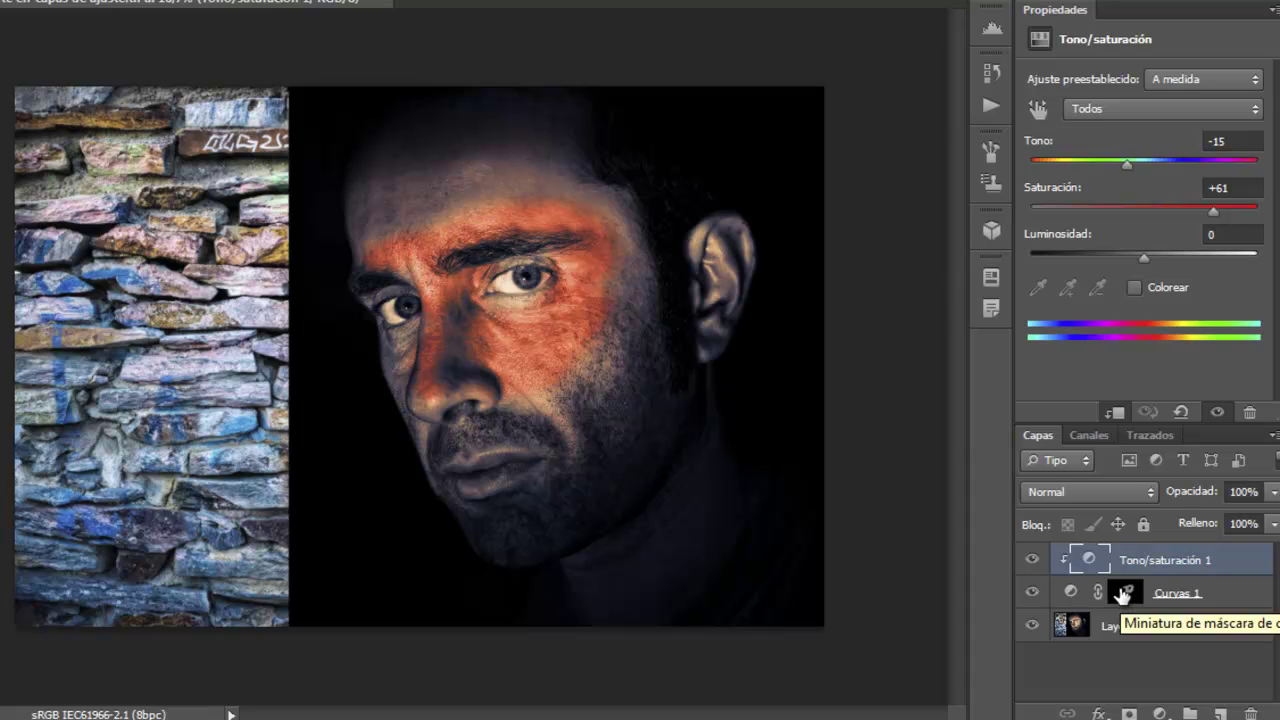
{"action": "left_click_drag", "start_coordinate": [1122, 594], "coordinate": [1205, 565]}
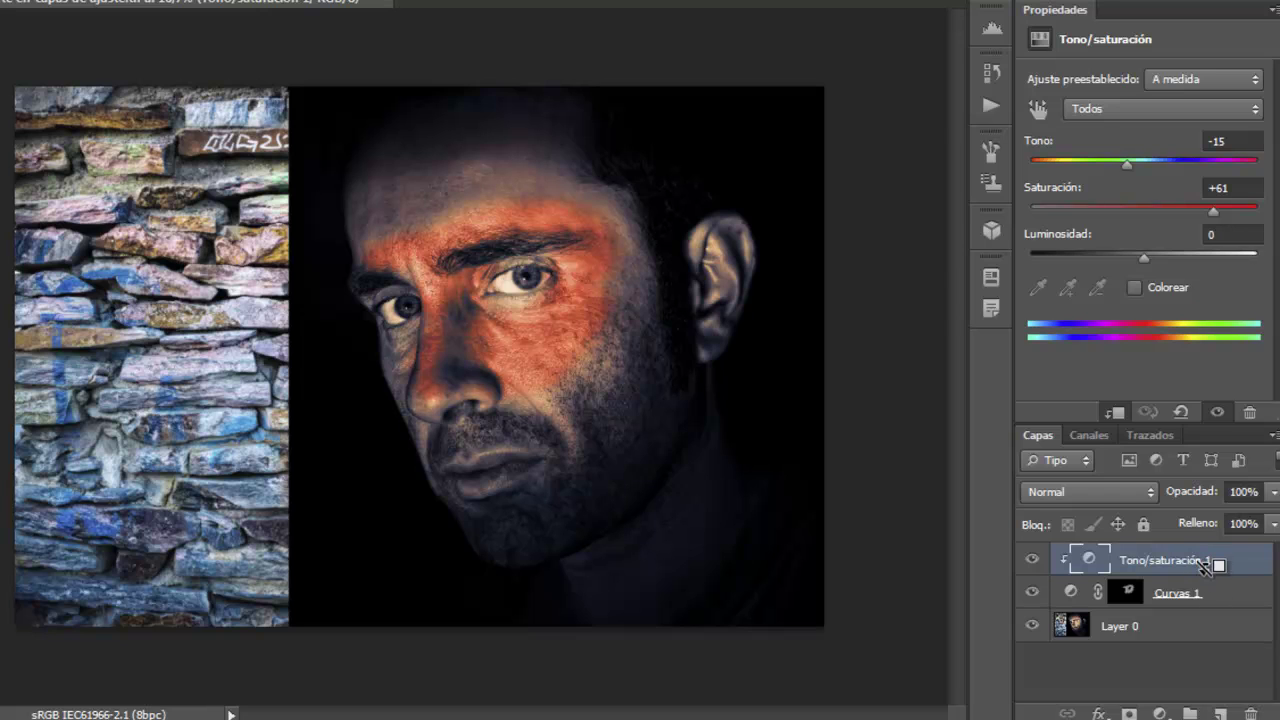
{"action": "left_click_drag", "start_coordinate": [1205, 565], "coordinate": [1206, 566]}
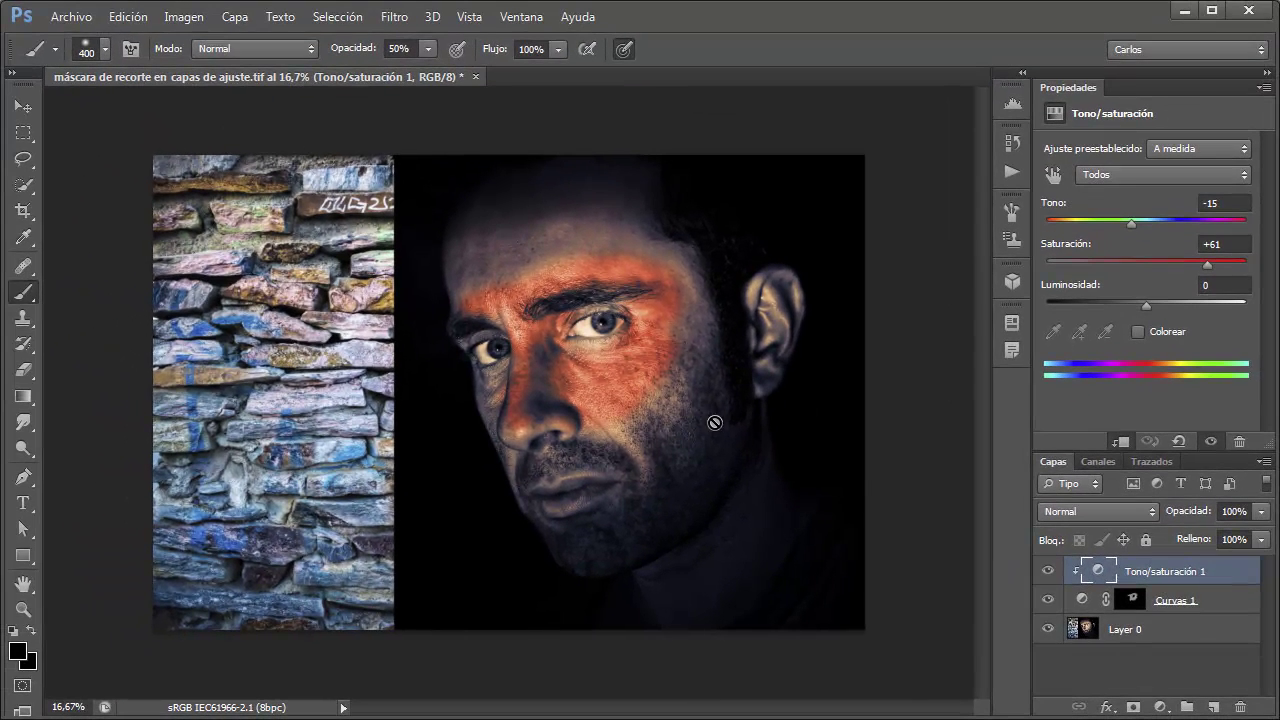
Step: Paint white on the Curvas 1 mask over the right cheek and temple, comparing layers on and off
{"action": "left_click", "coordinate": [1130, 600]}
{"action": "key", "text": "x"}
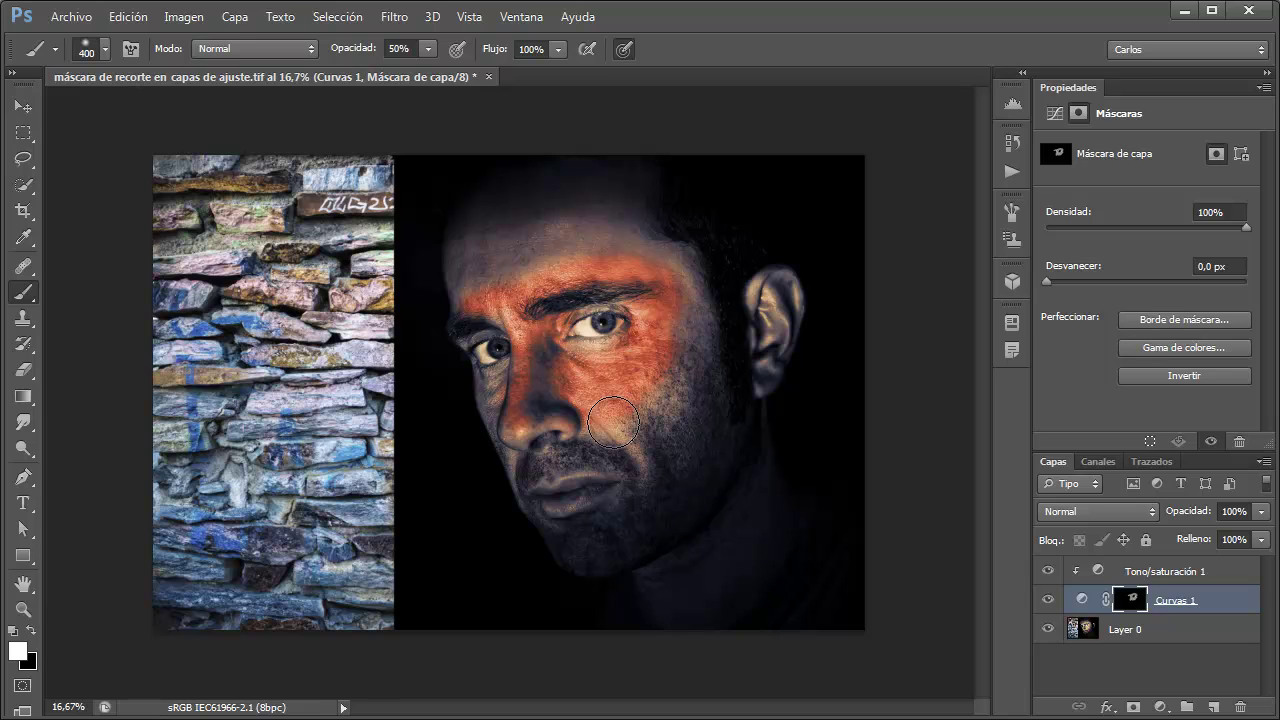
{"action": "mouse_move", "coordinate": [612, 422]}
{"action": "left_mouse_down"}
{"action": "mouse_move", "coordinate": [688, 254]}
{"action": "mouse_move", "coordinate": [537, 234]}
{"action": "mouse_move", "coordinate": [466, 277]}
{"action": "mouse_move", "coordinate": [640, 254]}
{"action": "left_mouse_up"}
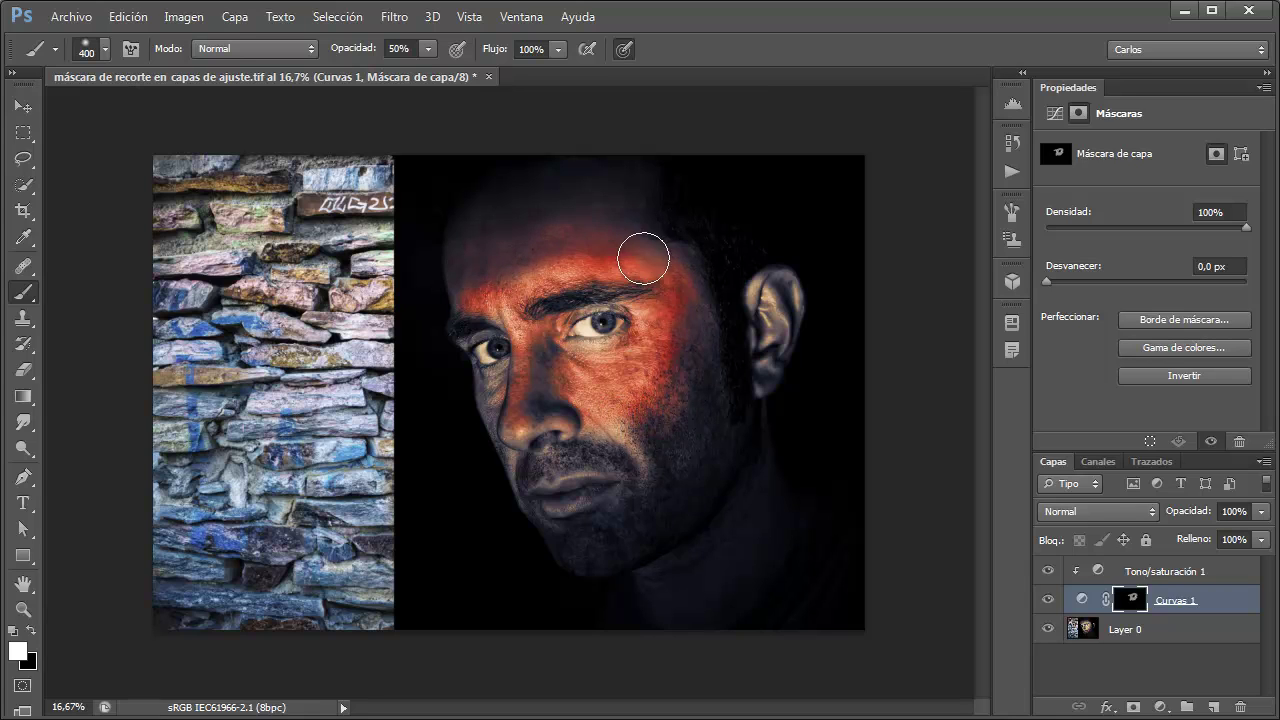
{"action": "left_click", "coordinate": [1047, 570]}
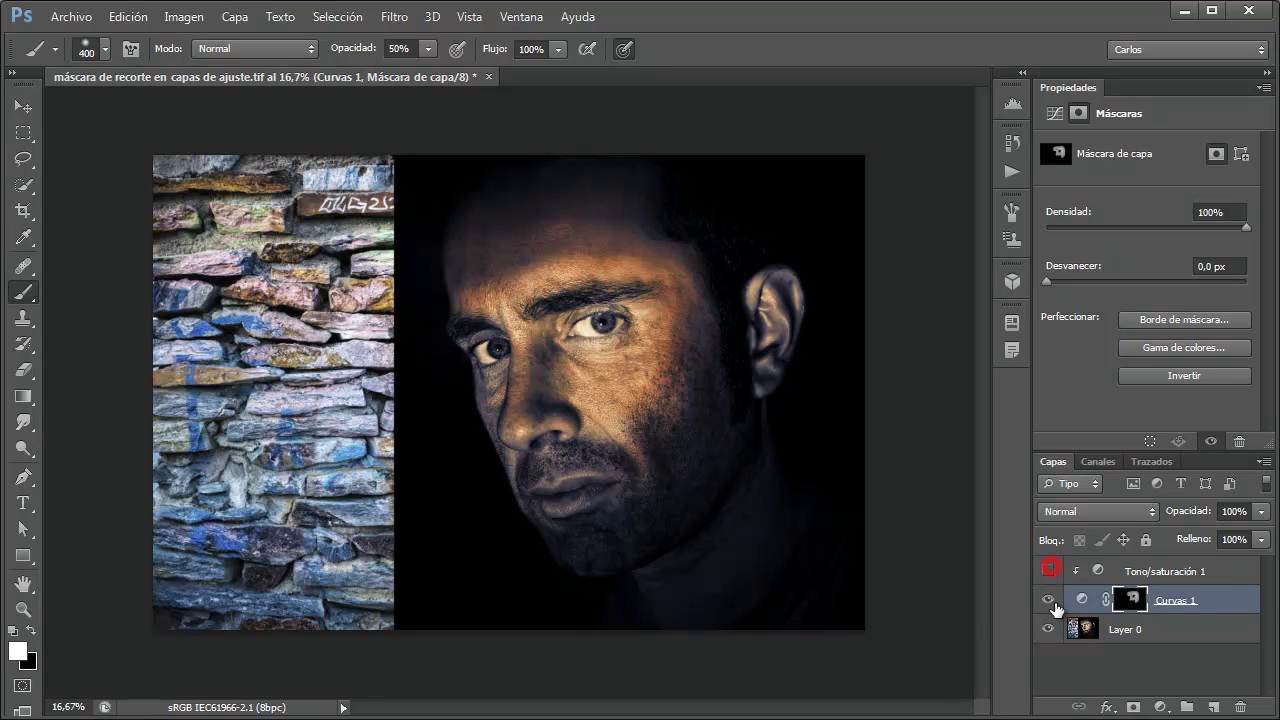
{"action": "left_click", "coordinate": [1048, 601]}
{"action": "left_click", "coordinate": [1048, 601]}
{"action": "left_click", "coordinate": [1047, 571]}
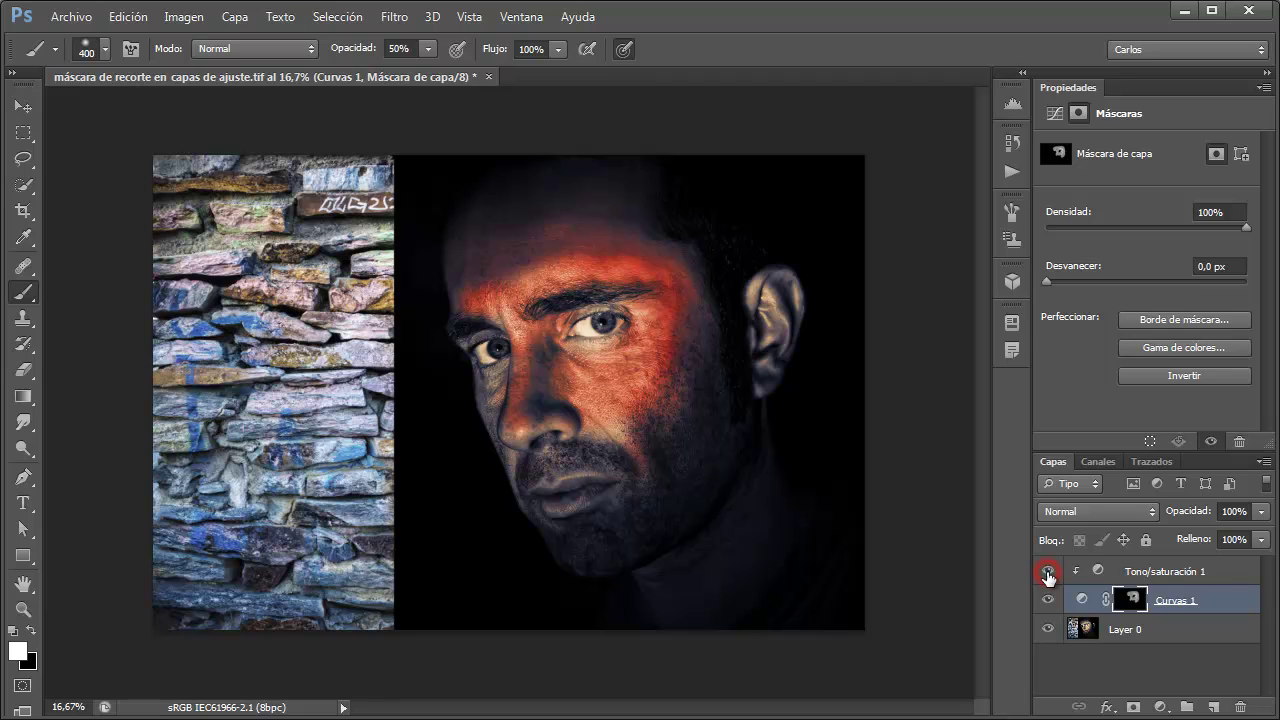
Step: Set Tono/saturación 1 to Tono -24 and Saturación -76
{"action": "left_click", "coordinate": [1099, 573]}
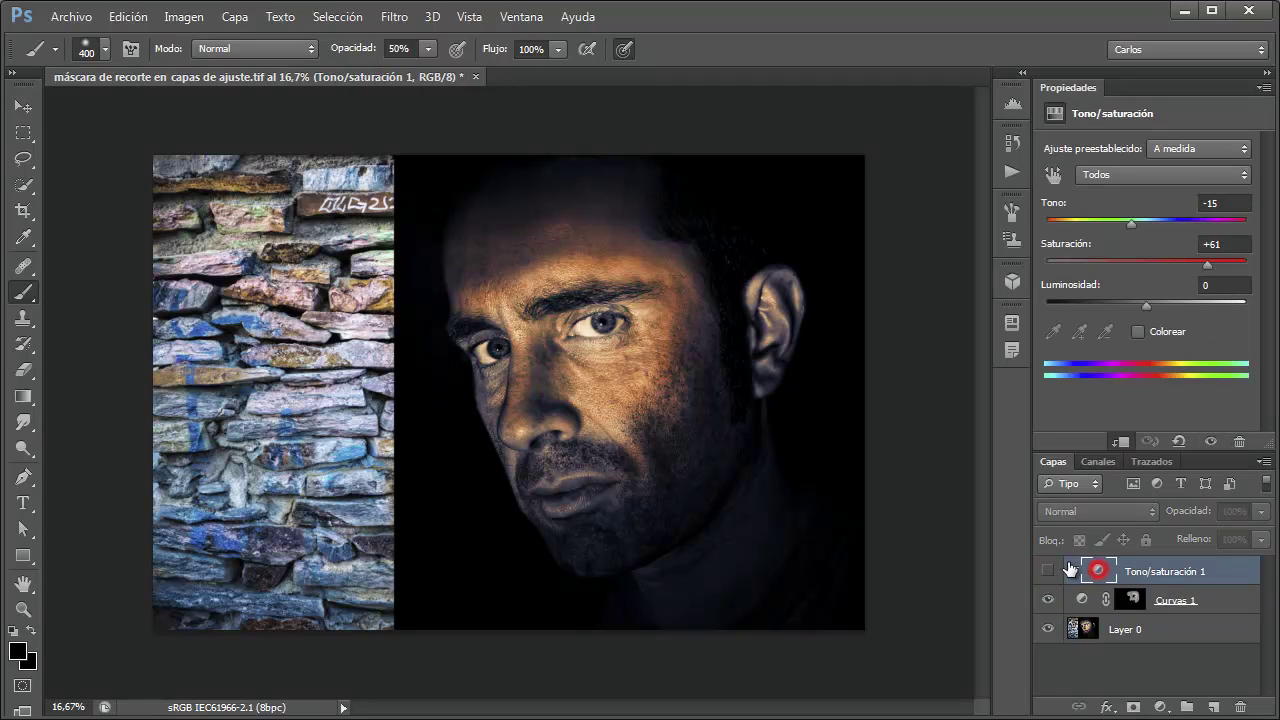
{"action": "left_click", "coordinate": [1047, 571]}
{"action": "left_click", "coordinate": [1238, 204]}
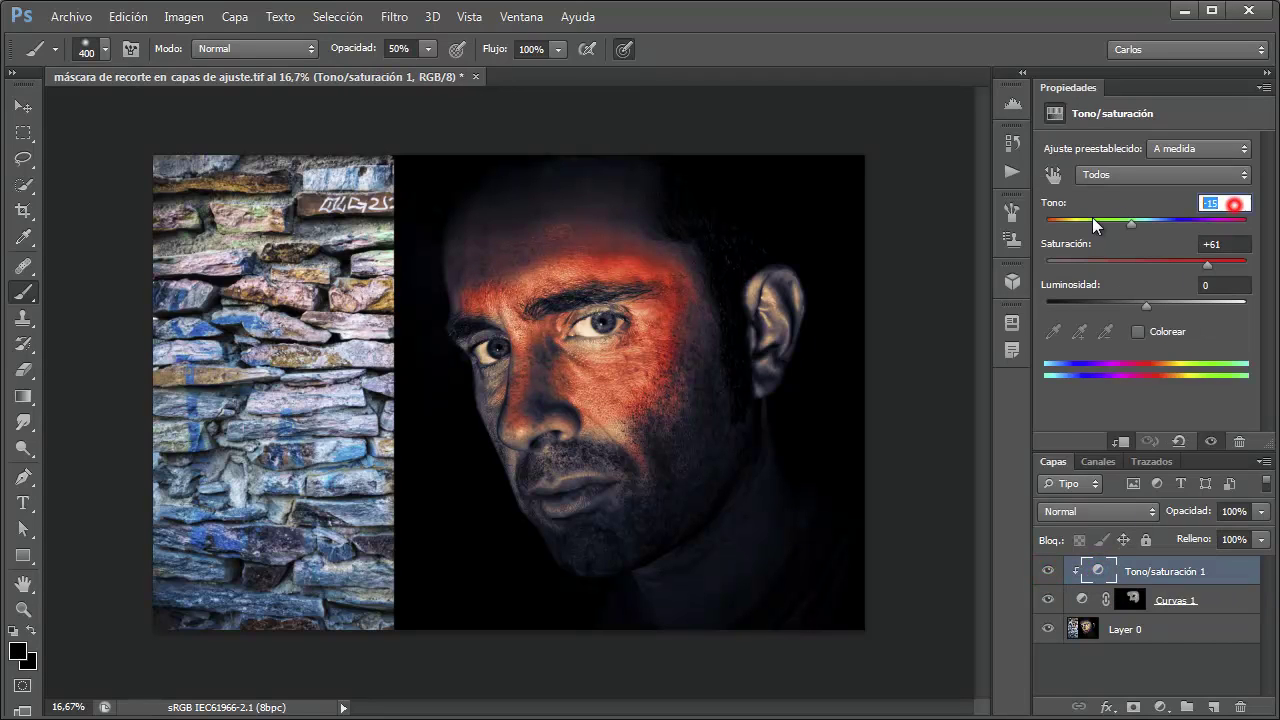
{"action": "type", "text": "-24"}
{"action": "key", "text": "Tab"}
{"action": "type", "text": "-76"}
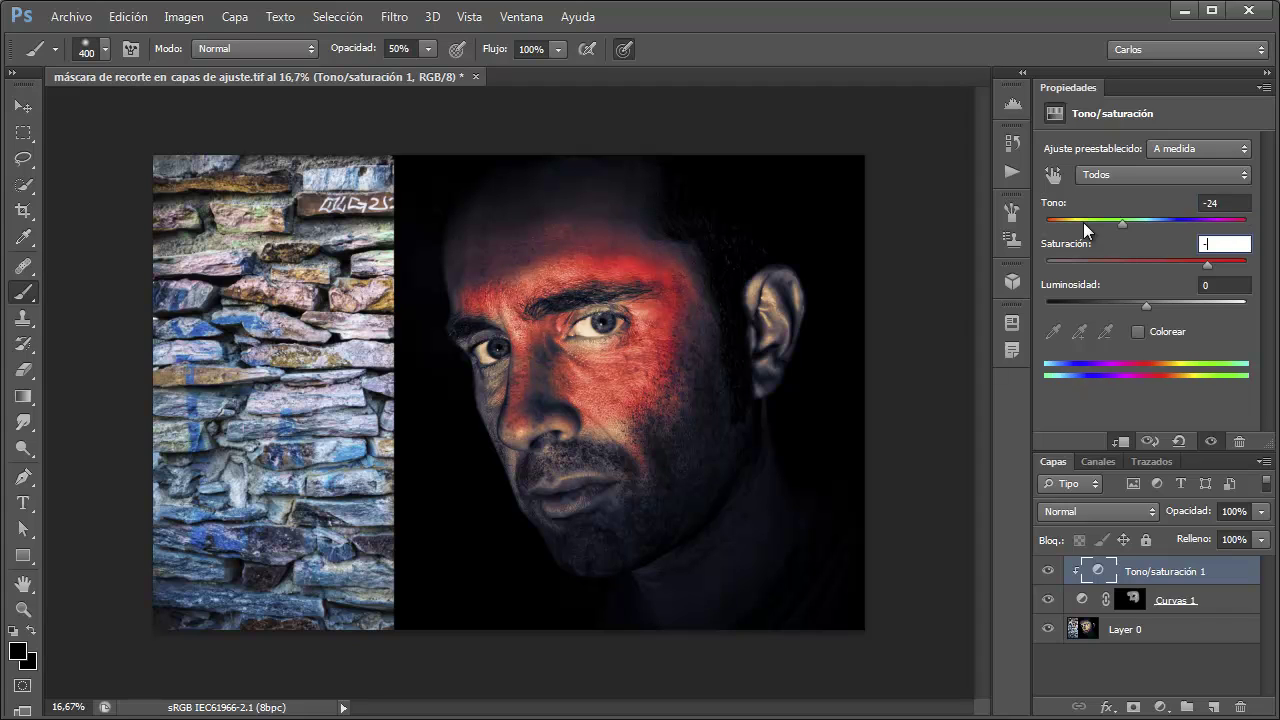
{"action": "key", "text": "Tab"}
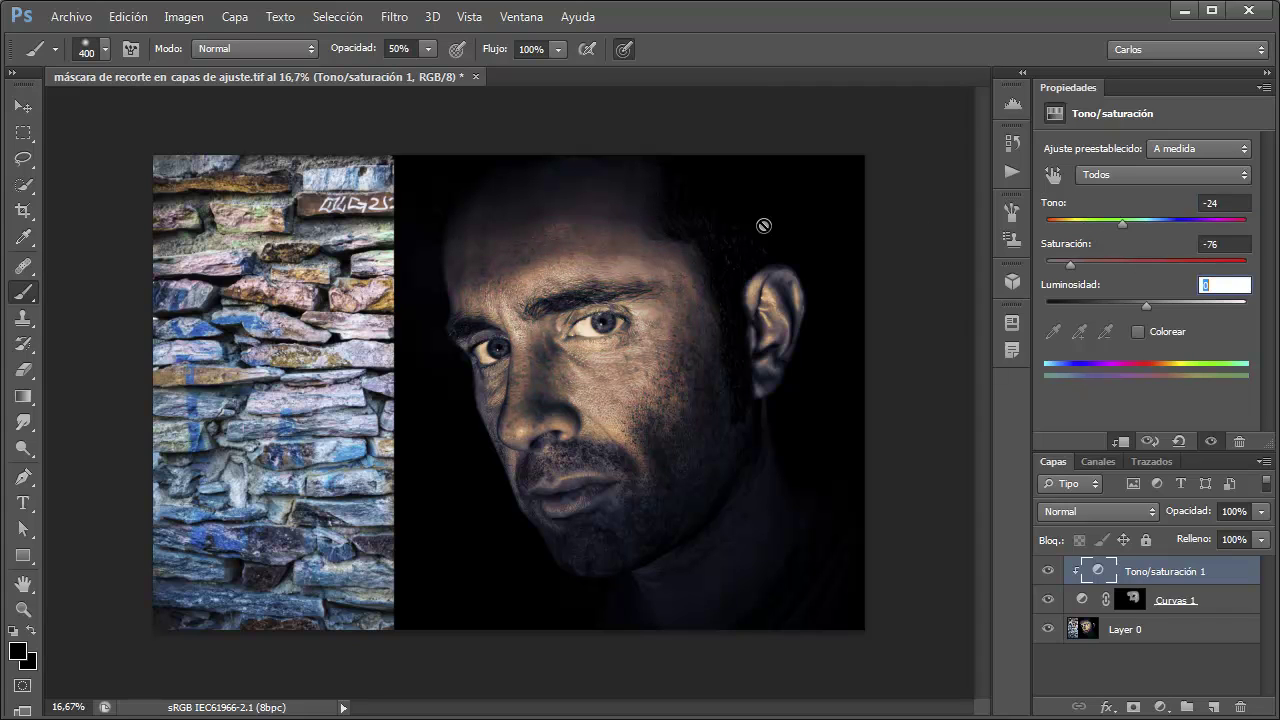
Step: Paint white at 20% opacity on the Curvas 1 mask beside the nose and mouth
{"action": "left_click", "coordinate": [1131, 599]}
{"action": "key", "text": "x"}
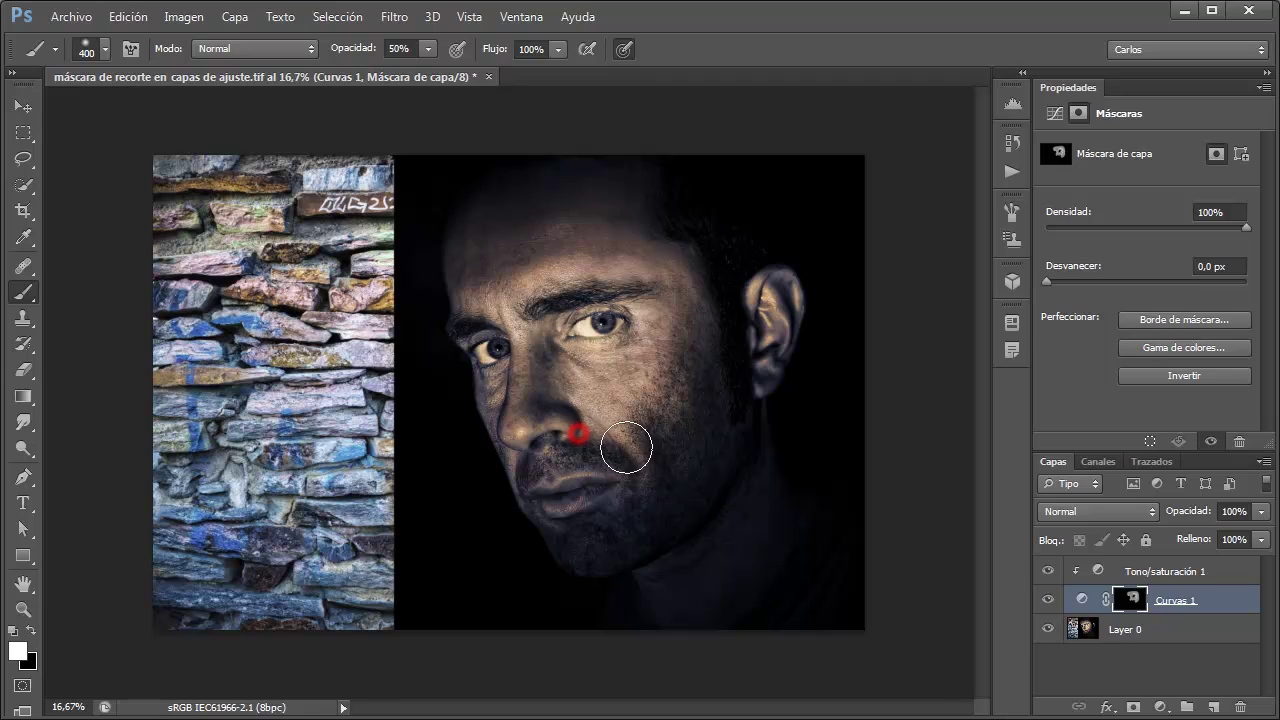
{"action": "key", "text": "2"}
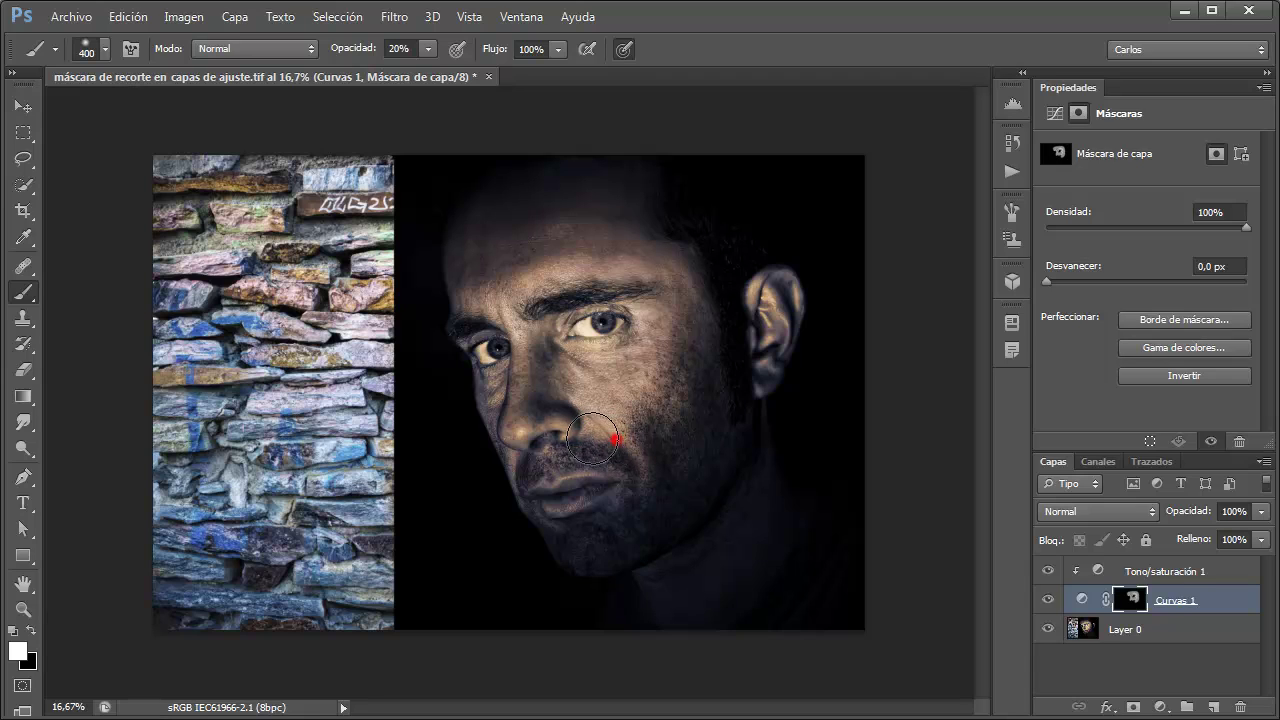
{"action": "left_click_drag", "start_coordinate": [593, 438], "coordinate": [523, 447]}
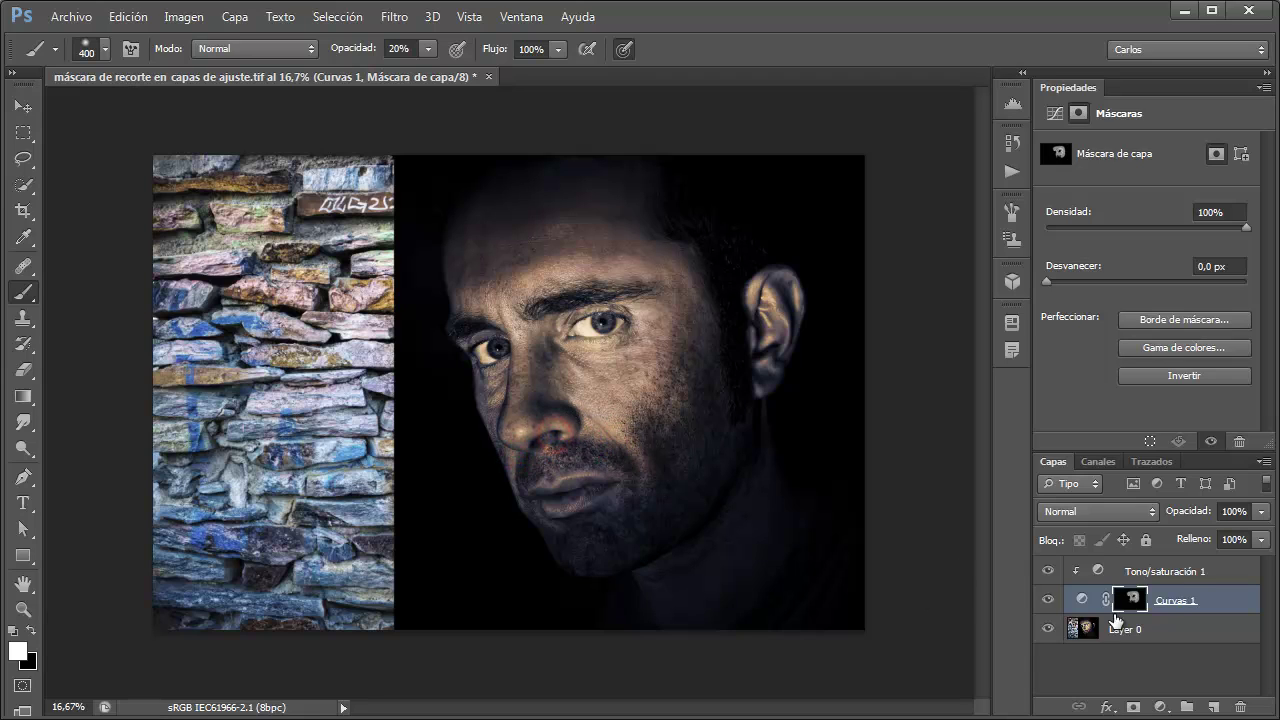
Step: Toggle both adjustment layers off and on to compare, ending with Tono/saturación 1 selected
{"action": "left_click_drag", "start_coordinate": [1047, 570], "coordinate": [1049, 600]}
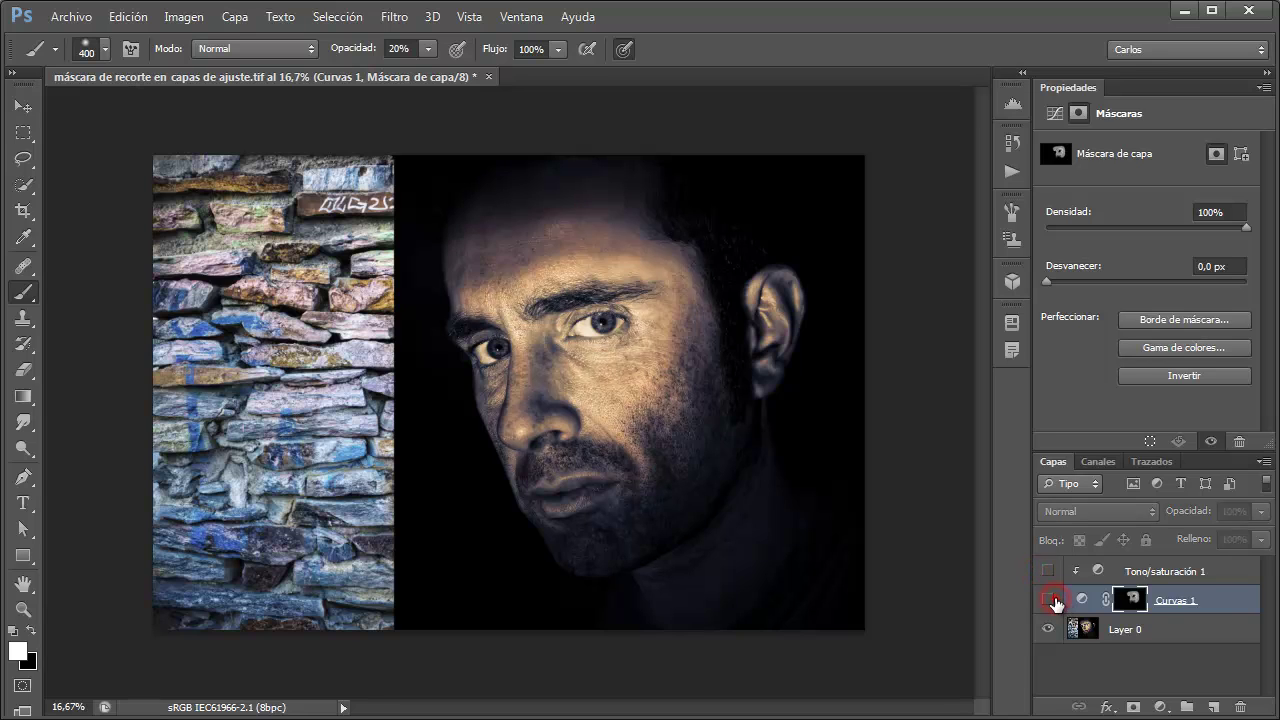
{"action": "left_click", "coordinate": [1050, 600]}
{"action": "left_click", "coordinate": [1050, 600]}
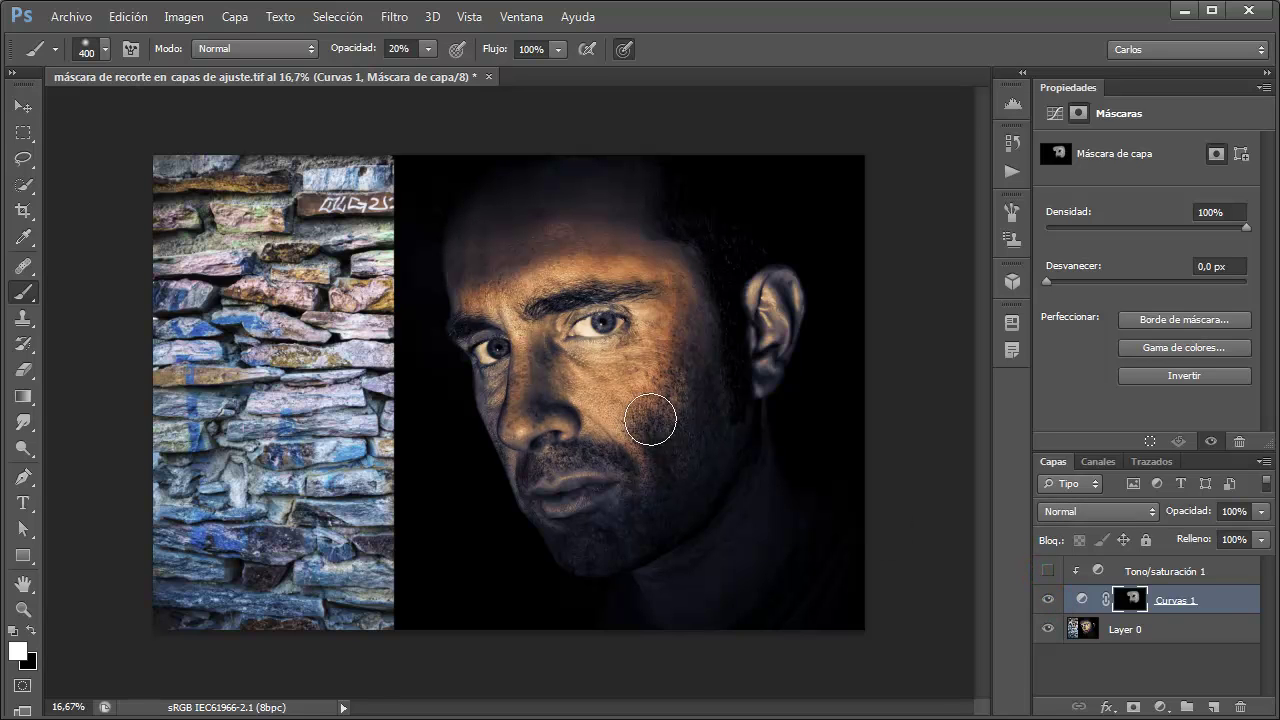
{"action": "left_click", "coordinate": [1048, 572]}
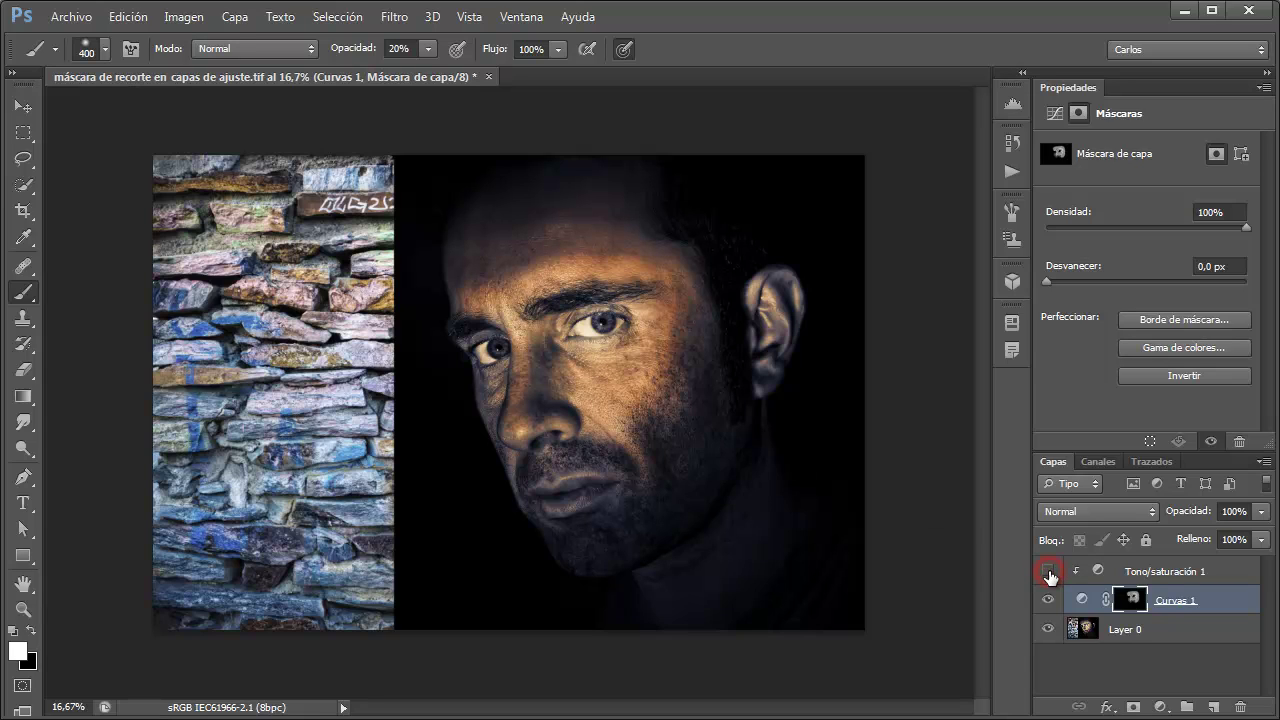
{"action": "left_click", "coordinate": [1048, 572]}
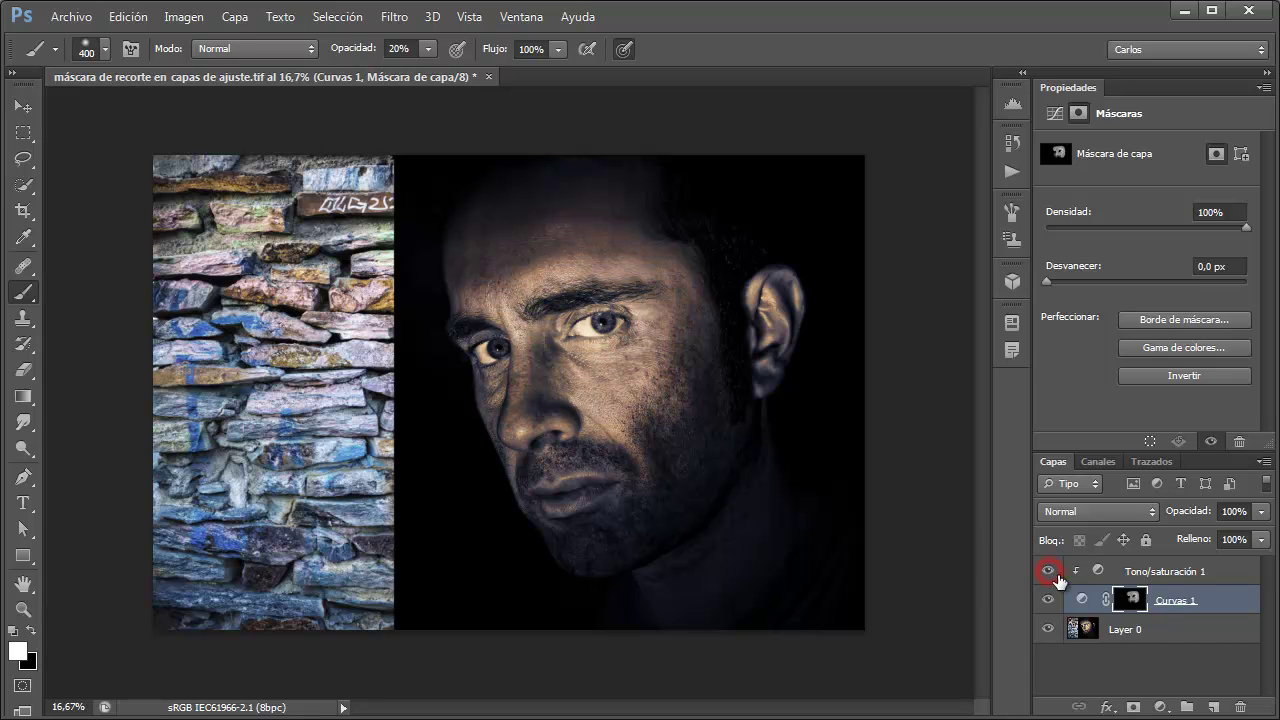
{"action": "left_click", "coordinate": [1183, 582]}
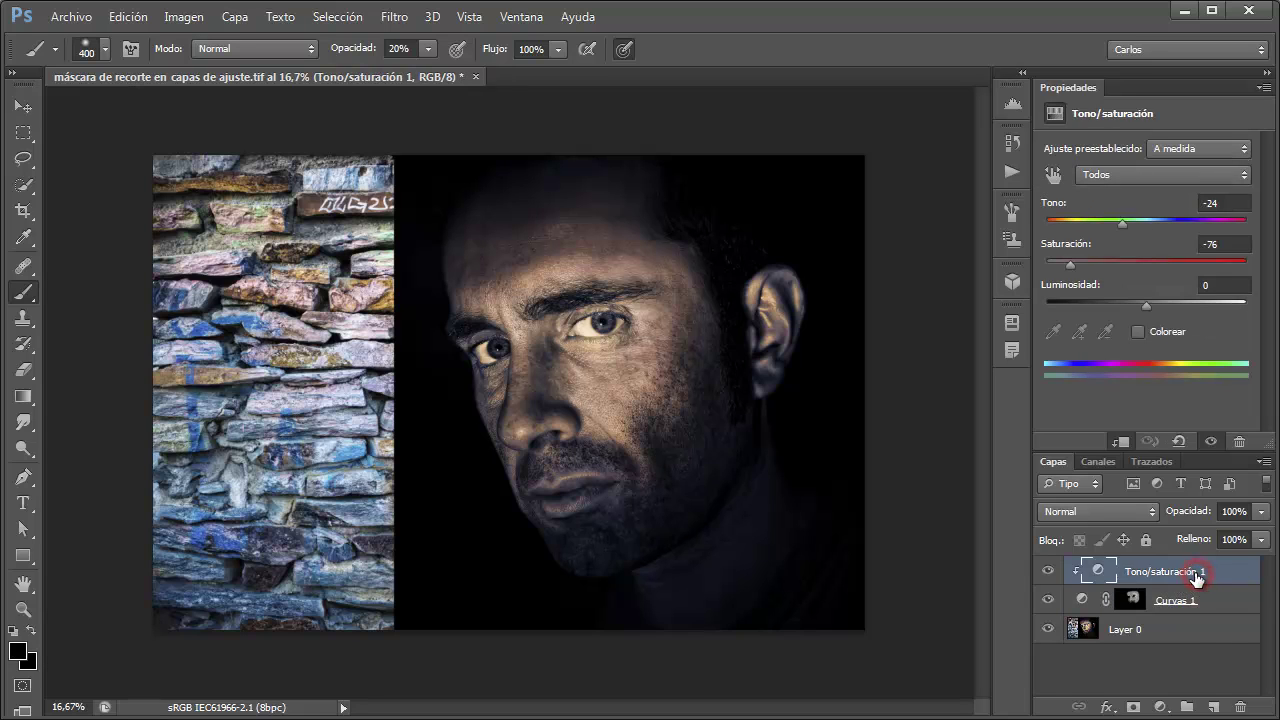
Step: Add a Niveles 1 layer clipped to Tono/saturación 1 with input levels 2, 1.00 and 65
{"action": "left_click", "coordinate": [1162, 707]}
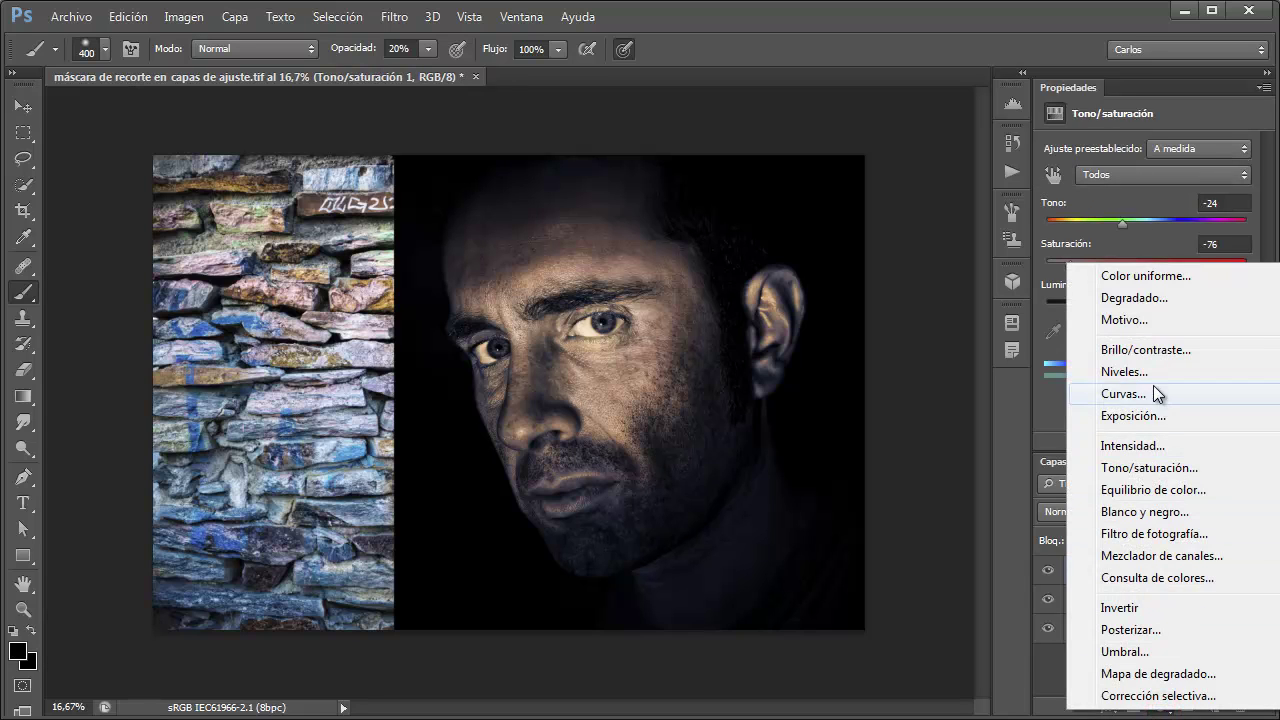
{"action": "left_click", "coordinate": [1150, 372]}
{"action": "mouse_move", "coordinate": [1072, 294]}
{"action": "left_mouse_down"}
{"action": "mouse_move", "coordinate": [1145, 294]}
{"action": "mouse_move", "coordinate": [1143, 306]}
{"action": "left_mouse_up"}
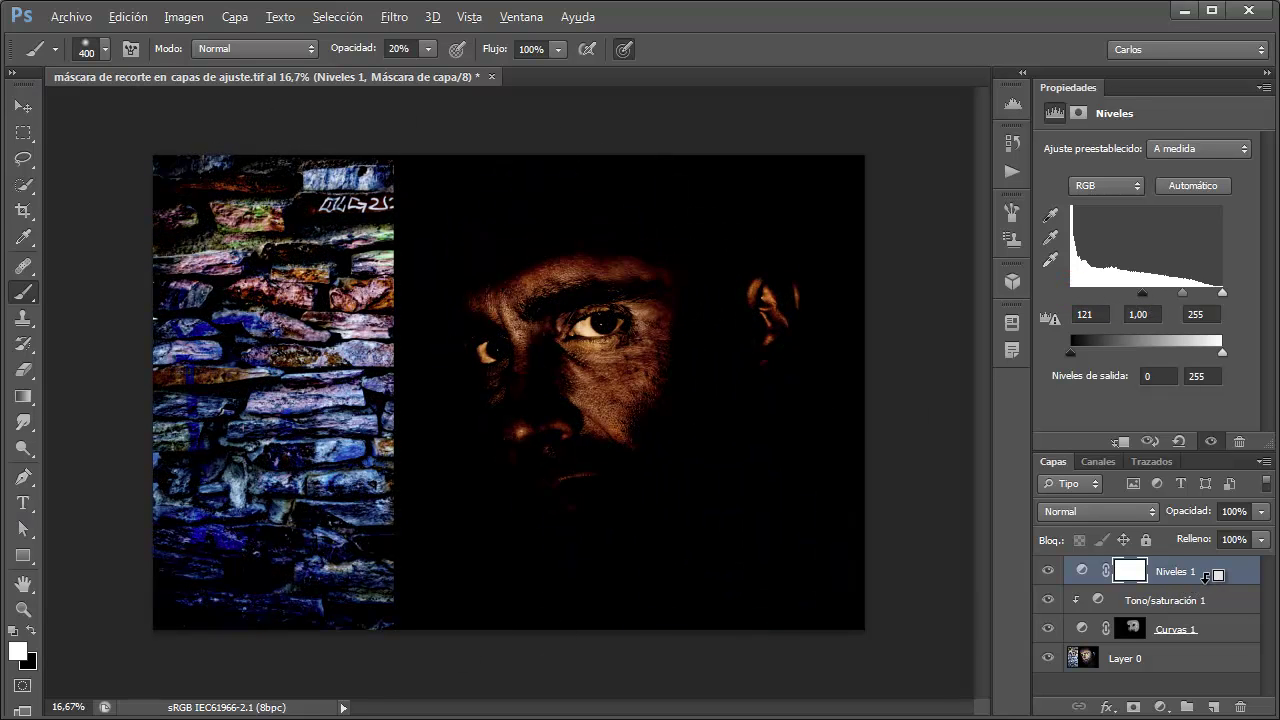
{"action": "left_click", "coordinate": [1209, 580], "text": "alt"}
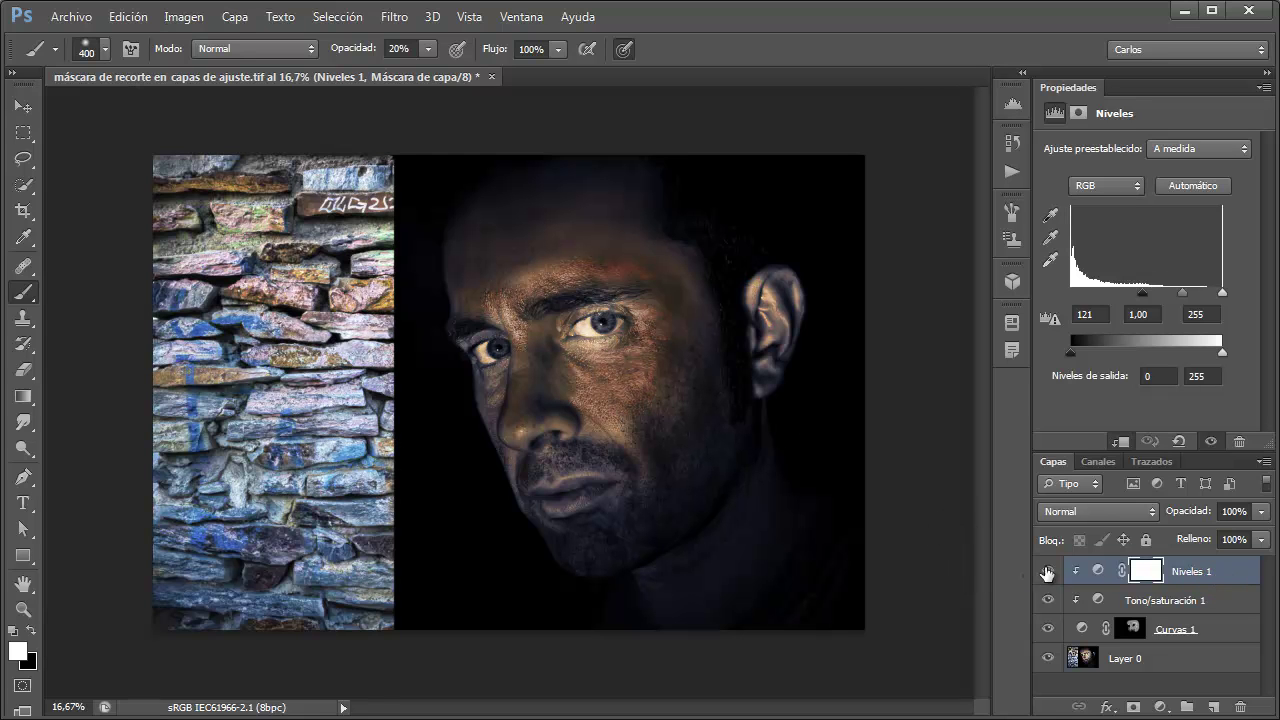
{"action": "mouse_move", "coordinate": [1143, 293]}
{"action": "left_mouse_down"}
{"action": "mouse_move", "coordinate": [1060, 296]}
{"action": "mouse_move", "coordinate": [1072, 295]}
{"action": "left_mouse_up"}
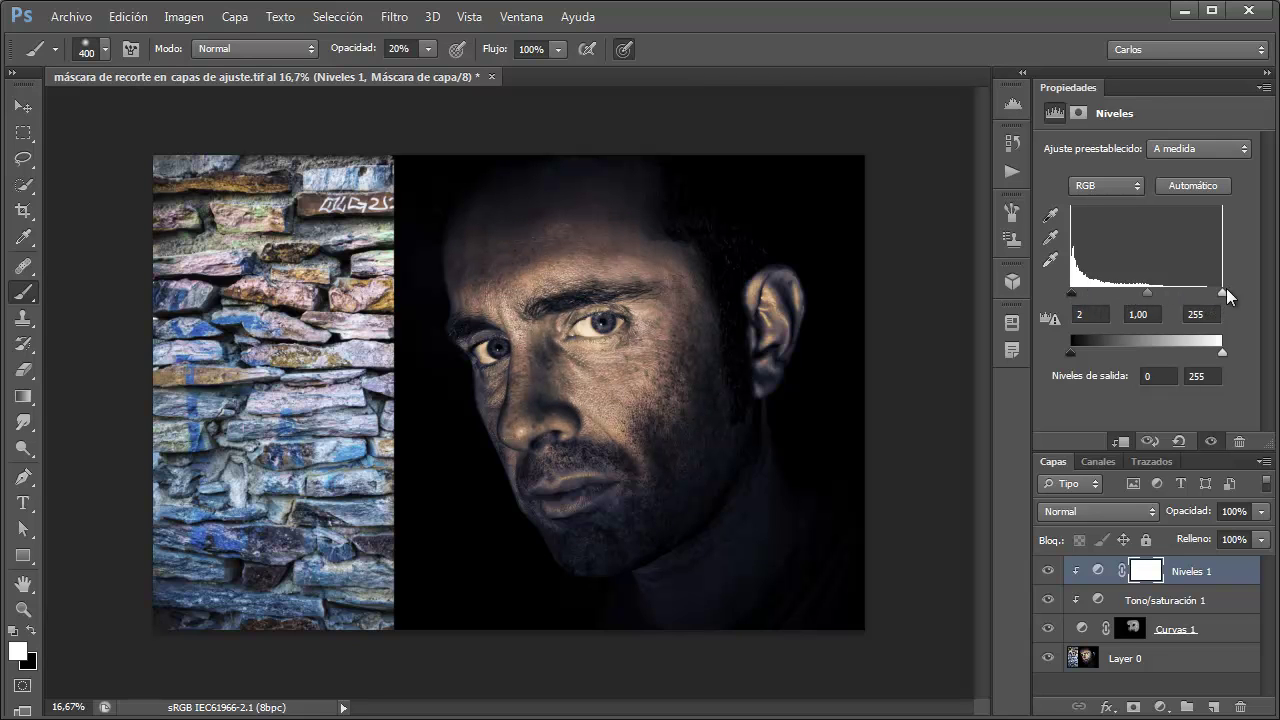
{"action": "left_click_drag", "start_coordinate": [1222, 292], "coordinate": [1109, 292]}
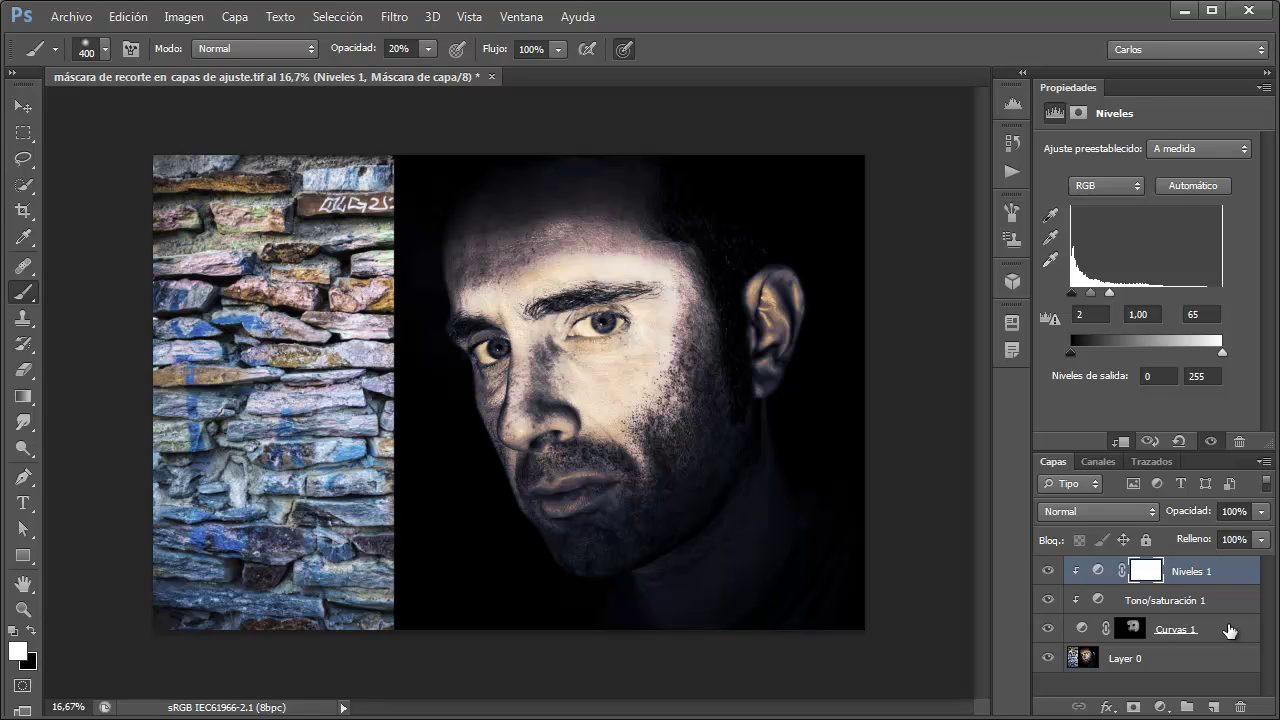
{"action": "left_click_drag", "start_coordinate": [1186, 571], "coordinate": [1240, 706]}
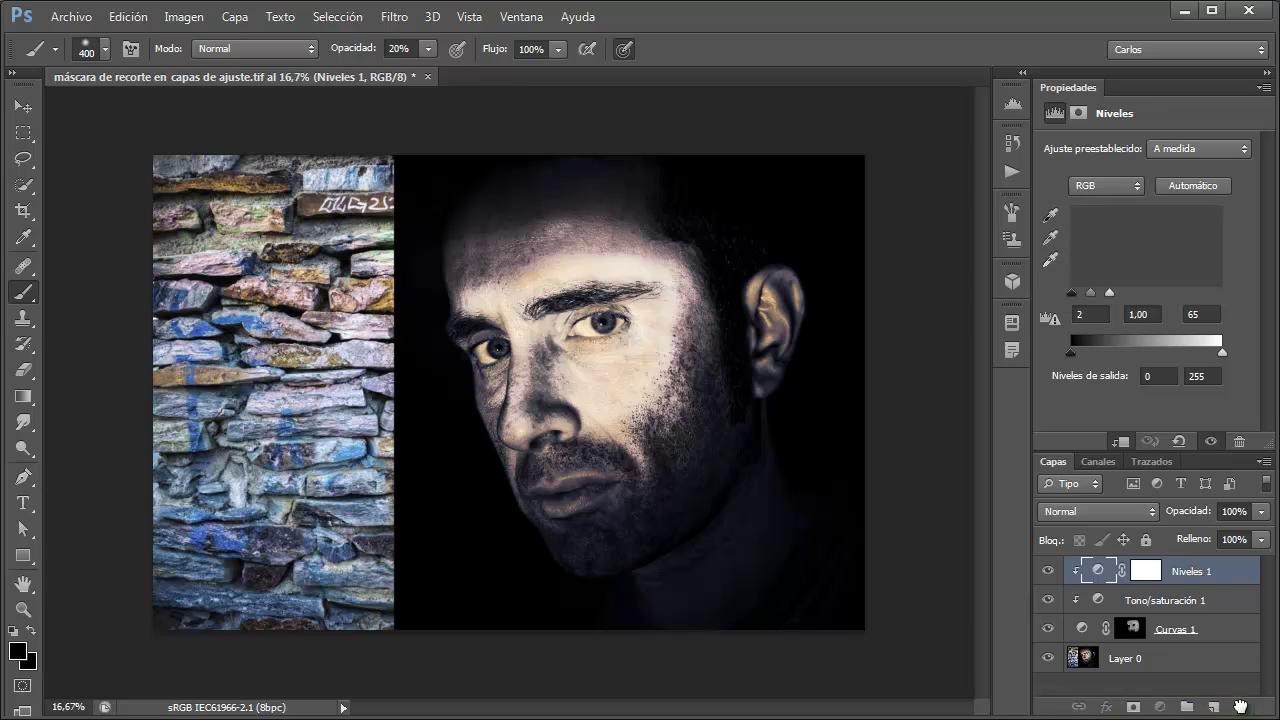
Step: Remove the Niveles 1 layer, leaving Tono/saturación 1 clipped to Curvas 1
{"action": "left_click", "coordinate": [1070, 568], "text": "alt"}
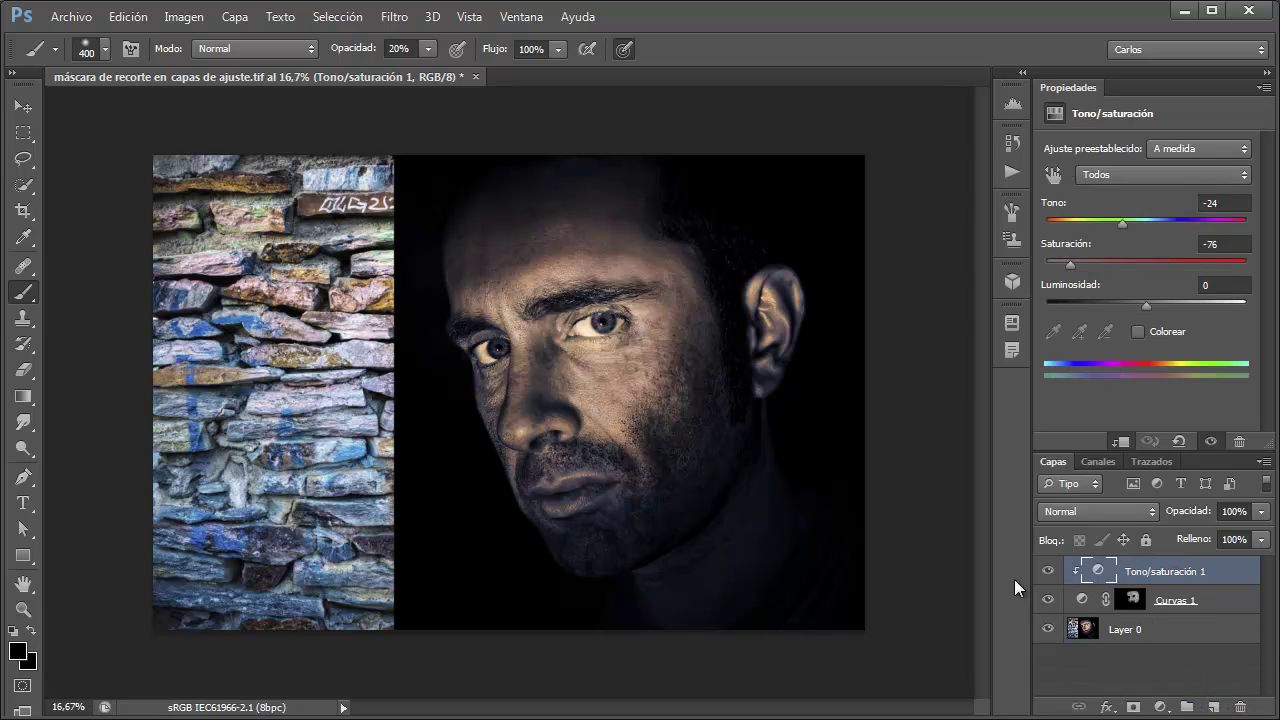